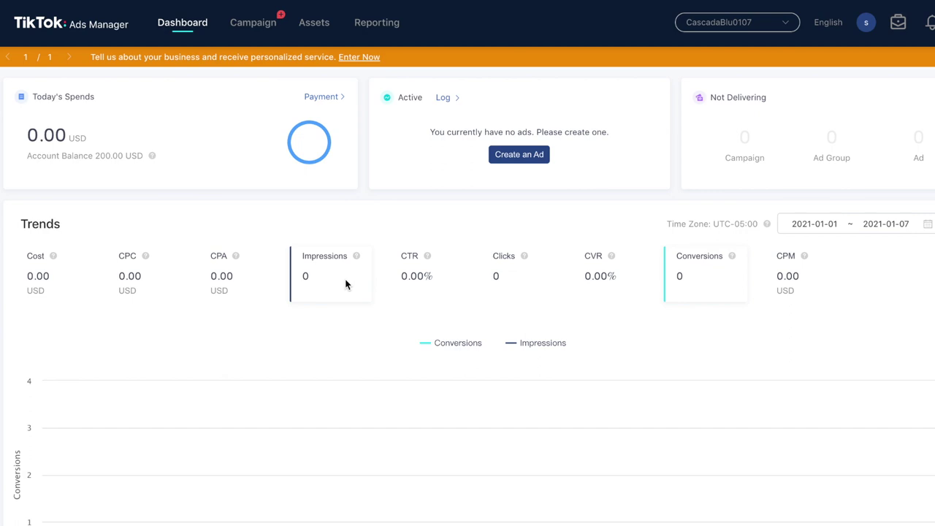
# Start a new campaign from the campaign list with Conversions as the advertising objective
pyautogui.click(249, 24)
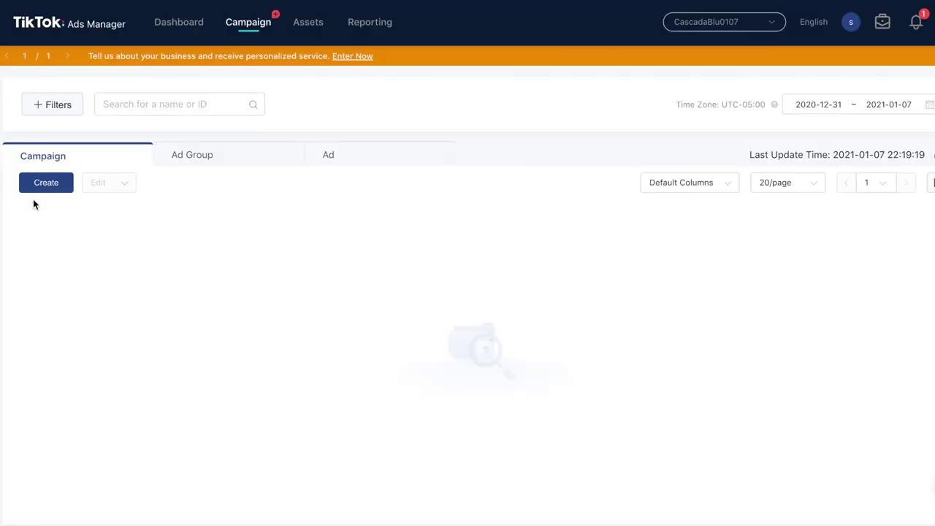
pyautogui.click(43, 183)
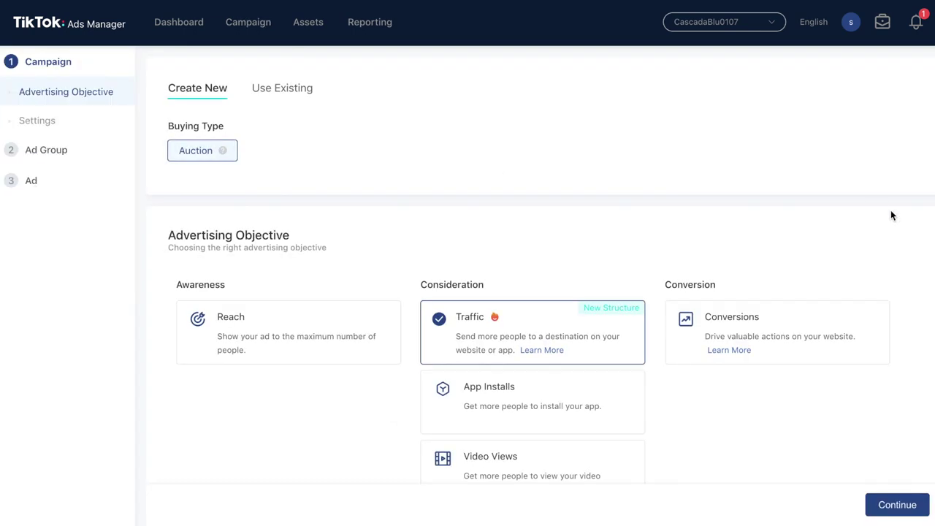
pyautogui.scroll(-2, 890, 211)
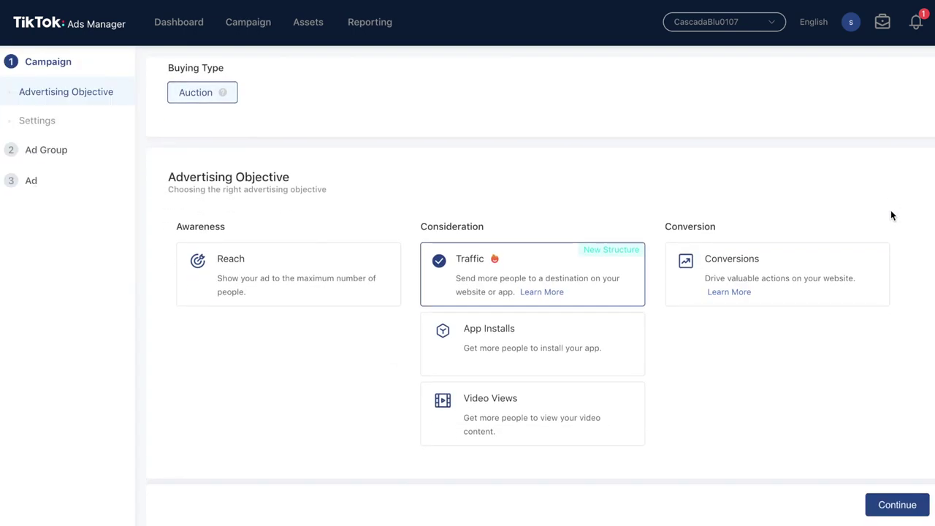
pyautogui.scroll(-1, 890, 210)
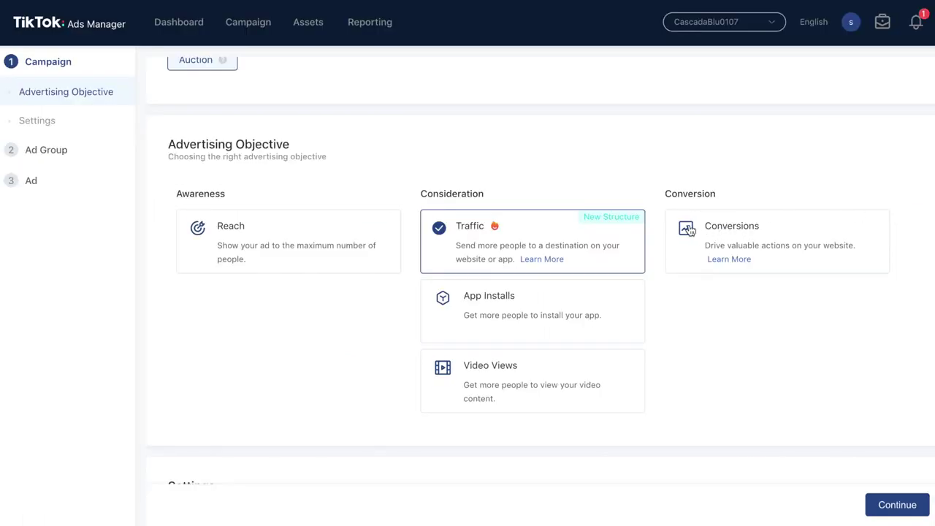
pyautogui.click(701, 229)
# Name the campaign 'Conversions - CascadaBlu' and continue to the ad group setup
pyautogui.scroll(-3, 901, 343)
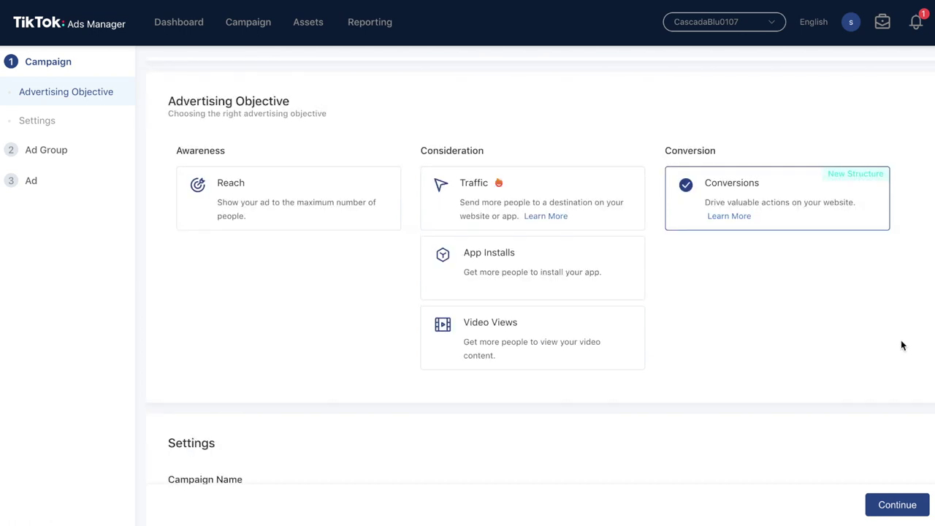
pyautogui.scroll(-1, 901, 345)
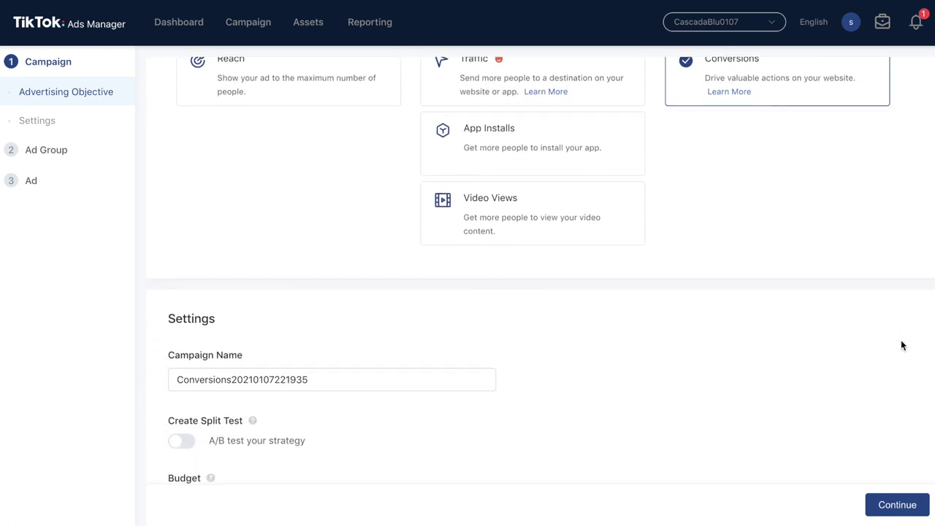
pyautogui.doubleClick(325, 382)
pyautogui.write('Conve')
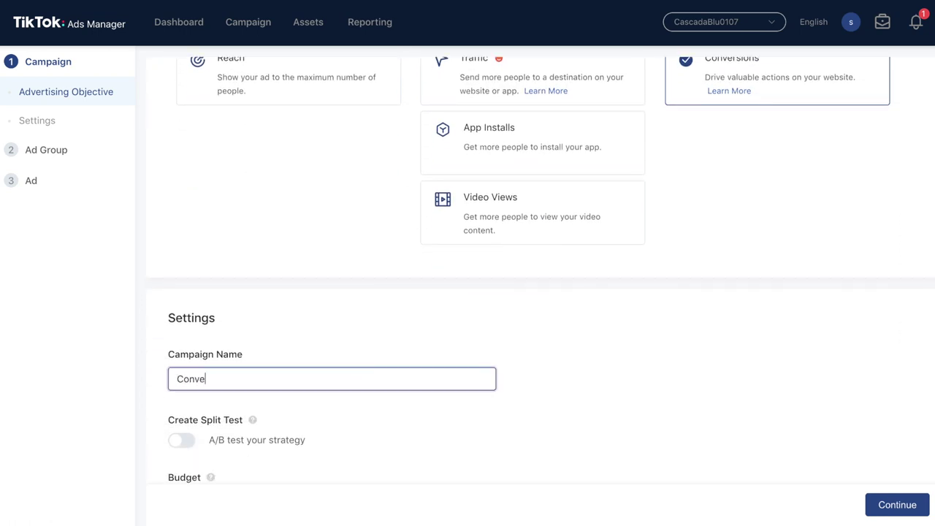
pyautogui.write('rsions - CascadaBlu')
pyautogui.scroll(-1, 560, 379)
pyautogui.click(892, 504)
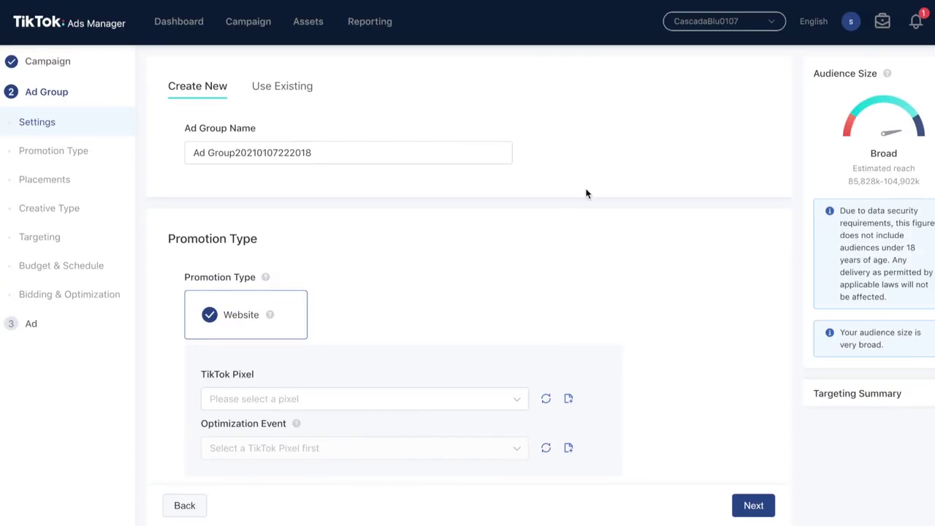
# Scroll to the Website promotion settings and open the TikTok Pixel dropdown
pyautogui.scroll(-2, 586, 192)
pyautogui.scroll(-2, 588, 194)
pyautogui.click(518, 270)
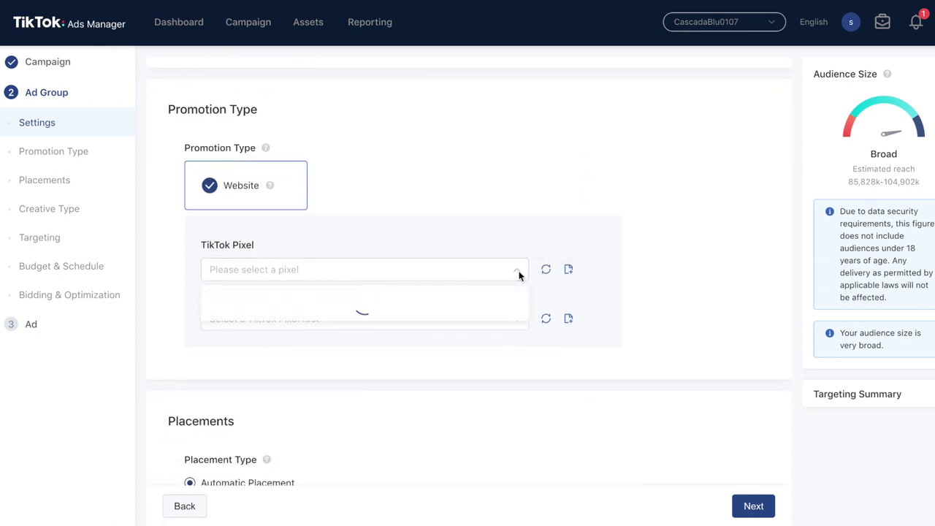
# Select the Shopify TikTok pixel and set the optimization event to Complete Payment
pyautogui.click(457, 306)
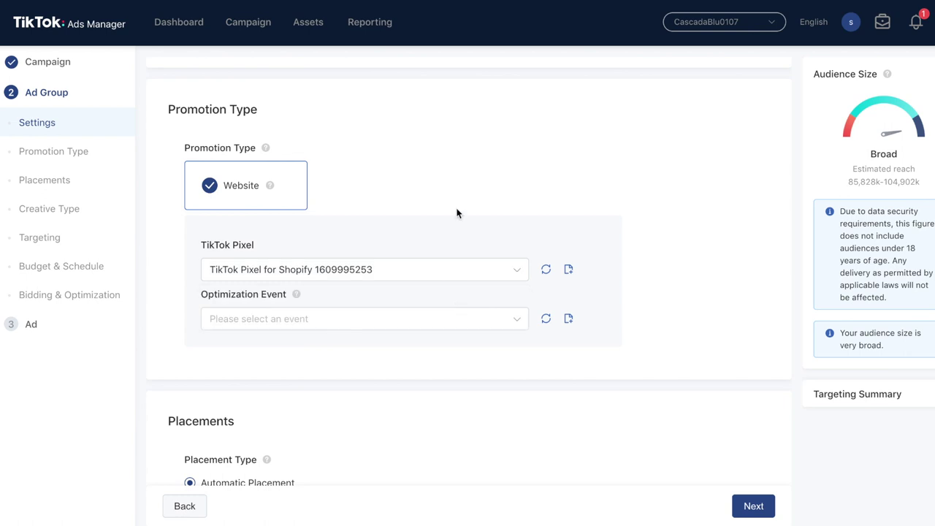
pyautogui.click(443, 321)
pyautogui.scroll(-1, 443, 327)
pyautogui.scroll(-1, 443, 326)
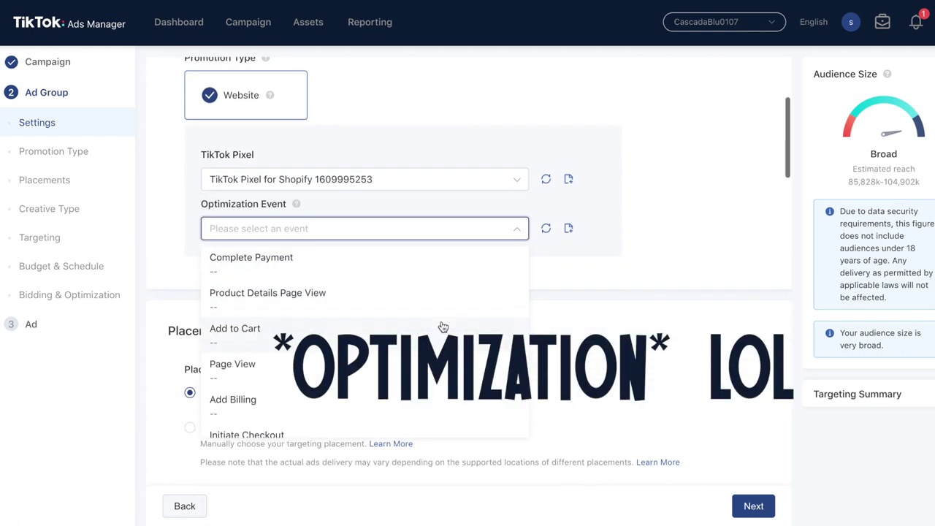
pyautogui.click(363, 261)
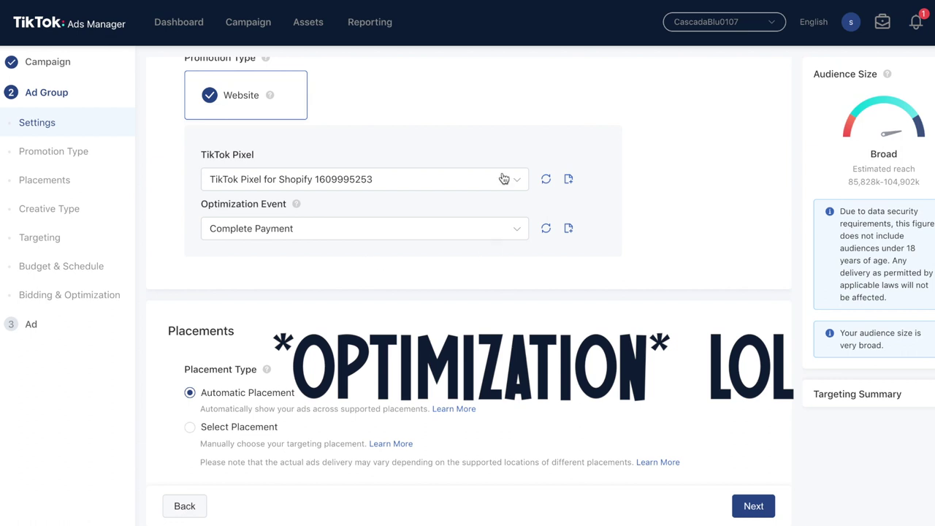
pyautogui.scroll(-4, 611, 365)
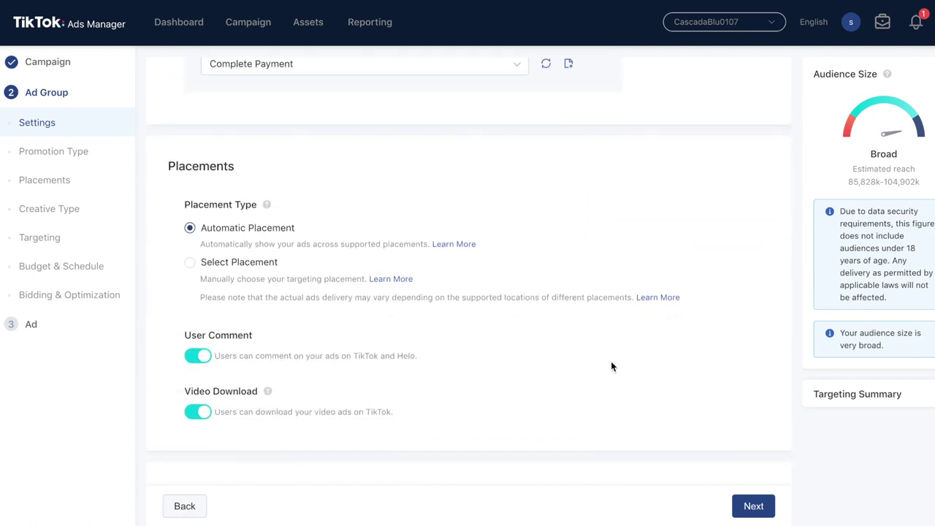
pyautogui.scroll(-2, 611, 365)
# Switch to Select Placement and uncheck News Feed App Series, Helo and Pangle, keeping TikTok
pyautogui.click(190, 173)
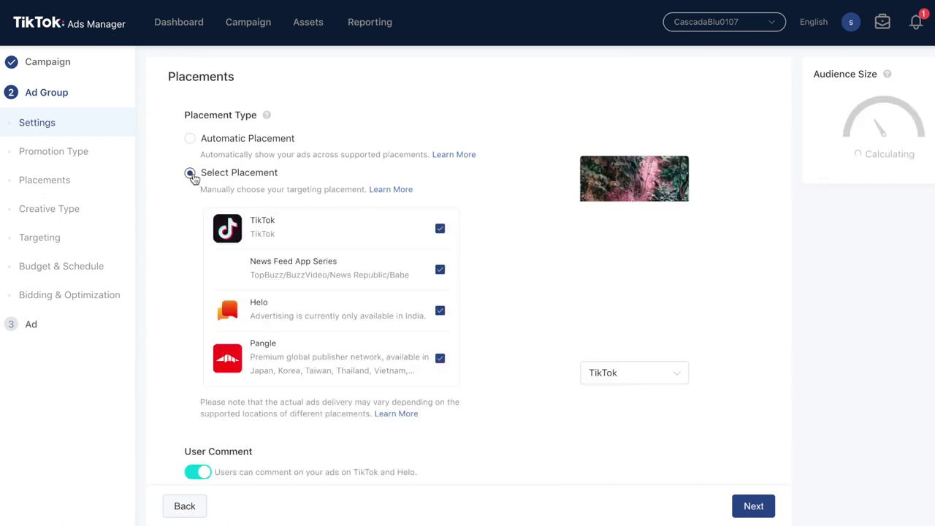
pyautogui.scroll(-1, 536, 292)
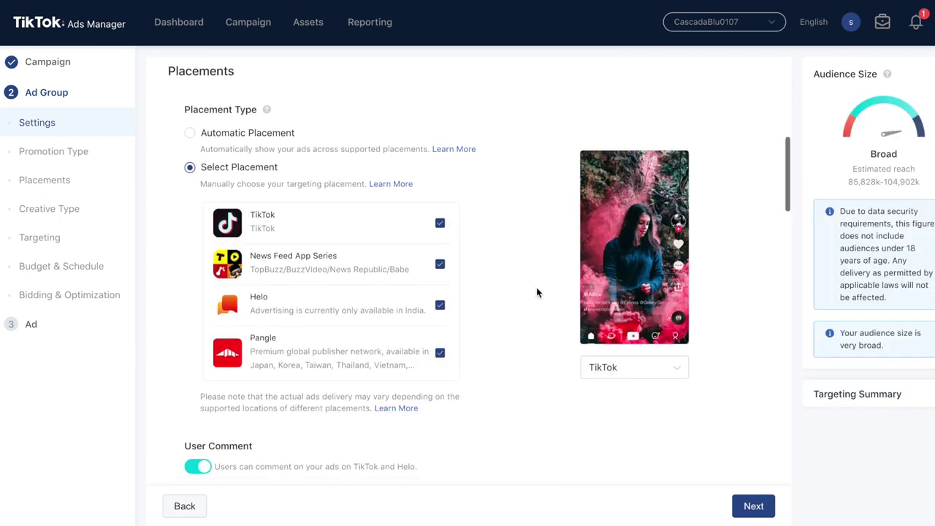
pyautogui.scroll(1, 533, 291)
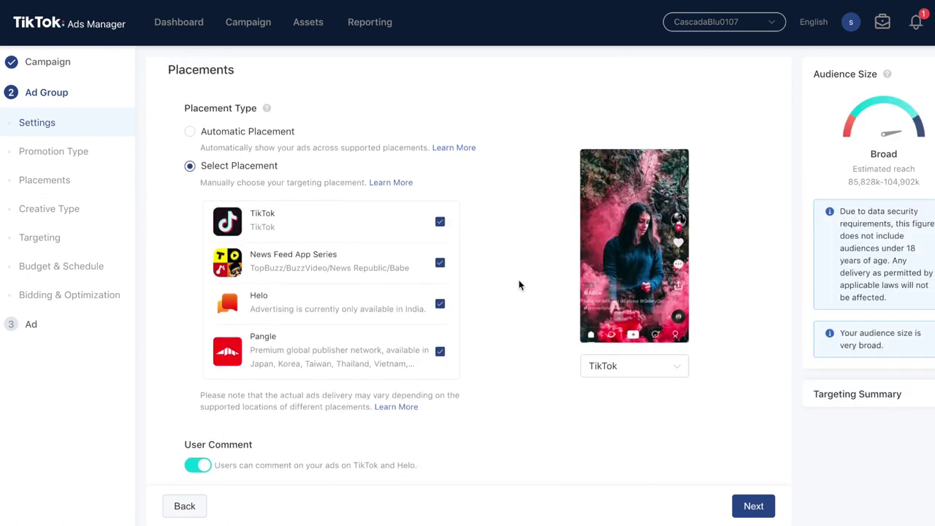
pyautogui.click(440, 262)
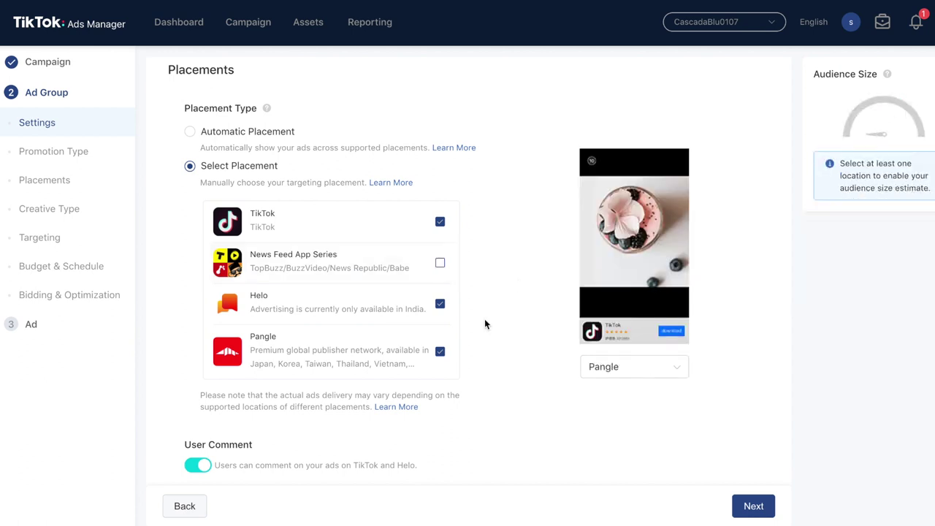
pyautogui.click(441, 304)
pyautogui.click(439, 351)
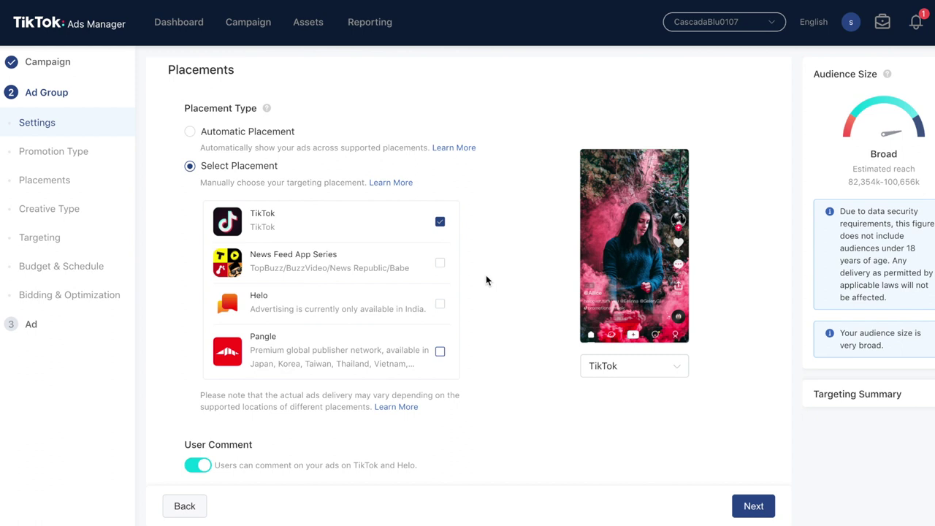
pyautogui.scroll(-2, 487, 276)
pyautogui.scroll(-3, 487, 280)
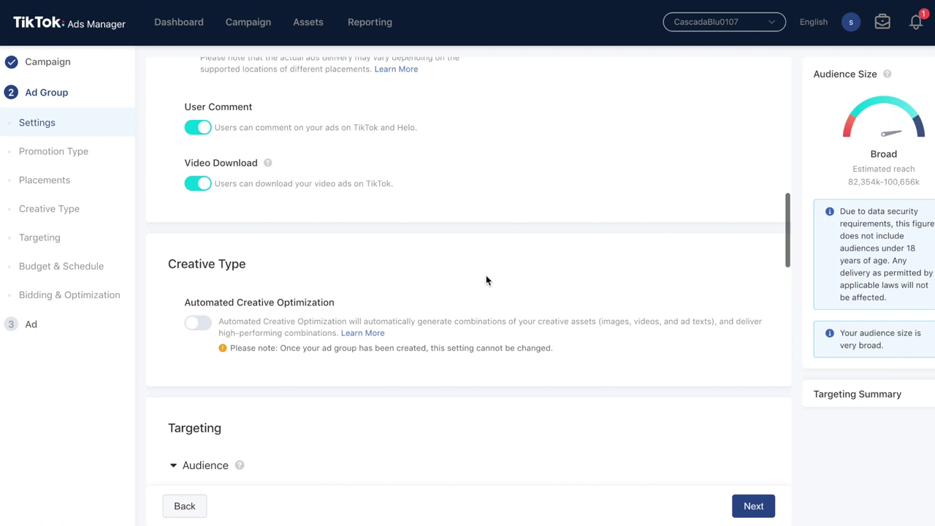
# Target the age groups 18-24, 25-34, 35-44, 45-54 and 55+
pyautogui.scroll(-3, 486, 278)
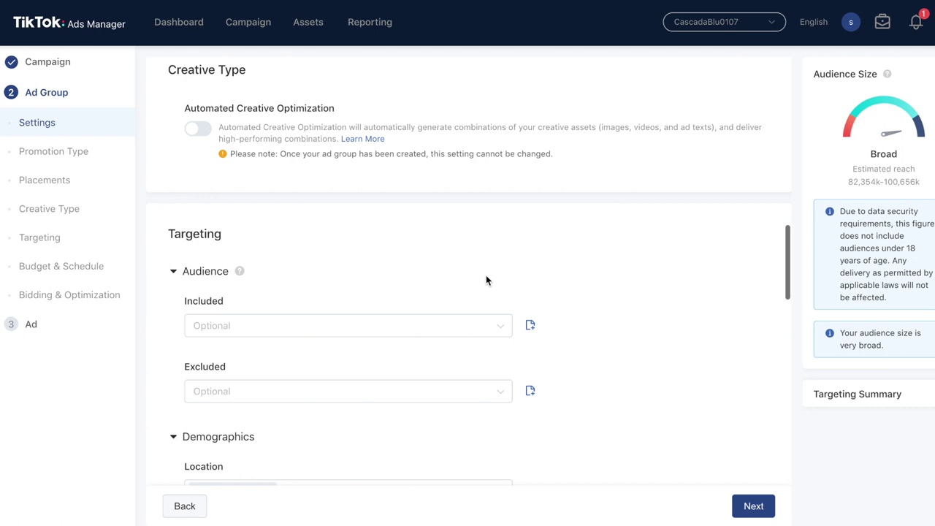
pyautogui.scroll(-2, 485, 279)
pyautogui.scroll(-1, 485, 280)
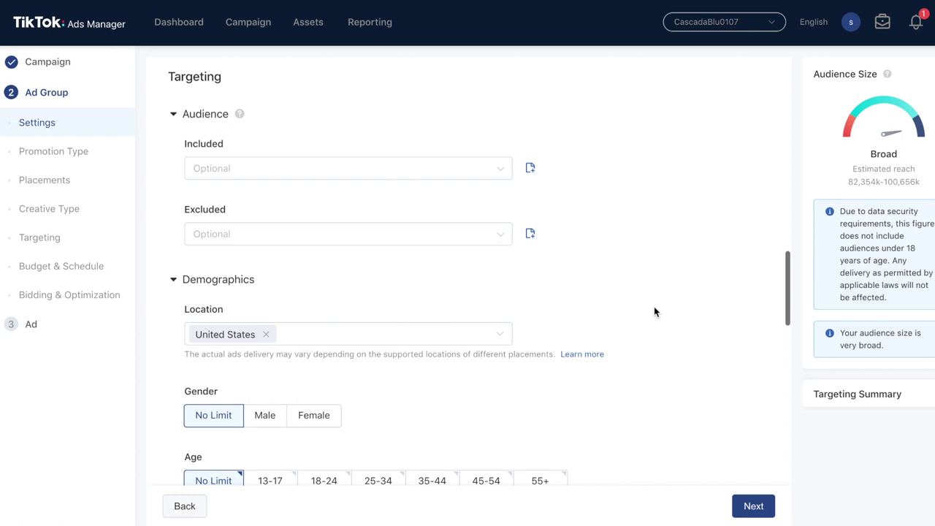
pyautogui.scroll(-2, 700, 231)
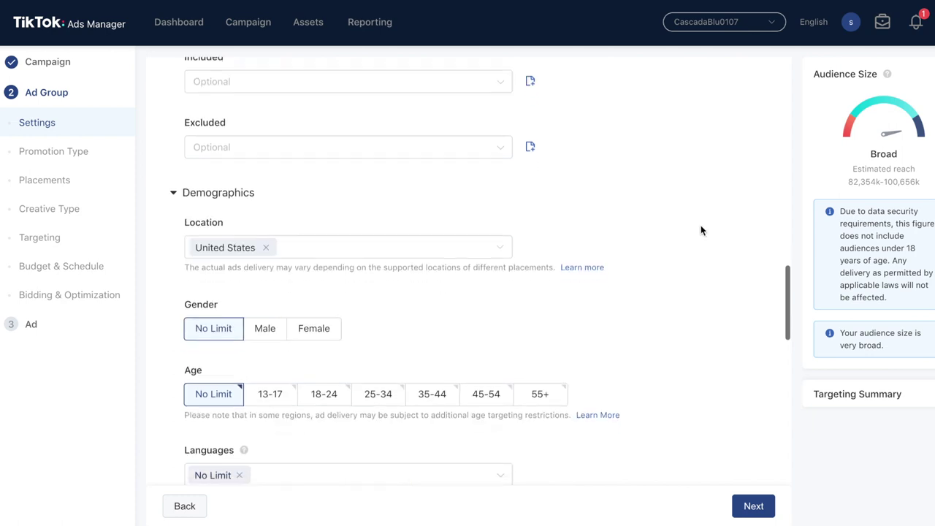
pyautogui.scroll(-1, 700, 230)
pyautogui.scroll(-2, 700, 231)
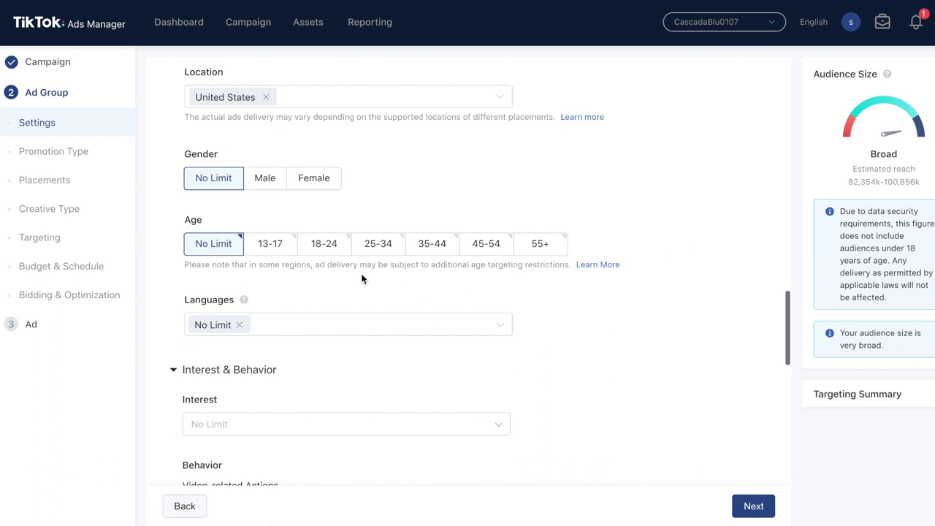
pyautogui.click(327, 251)
pyautogui.click(372, 247)
pyautogui.click(430, 247)
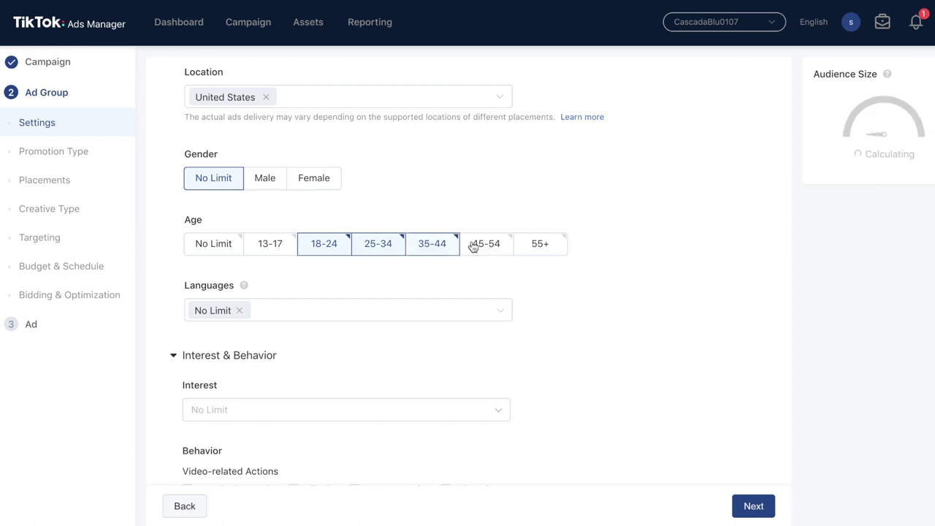
pyautogui.click(495, 249)
pyautogui.click(547, 248)
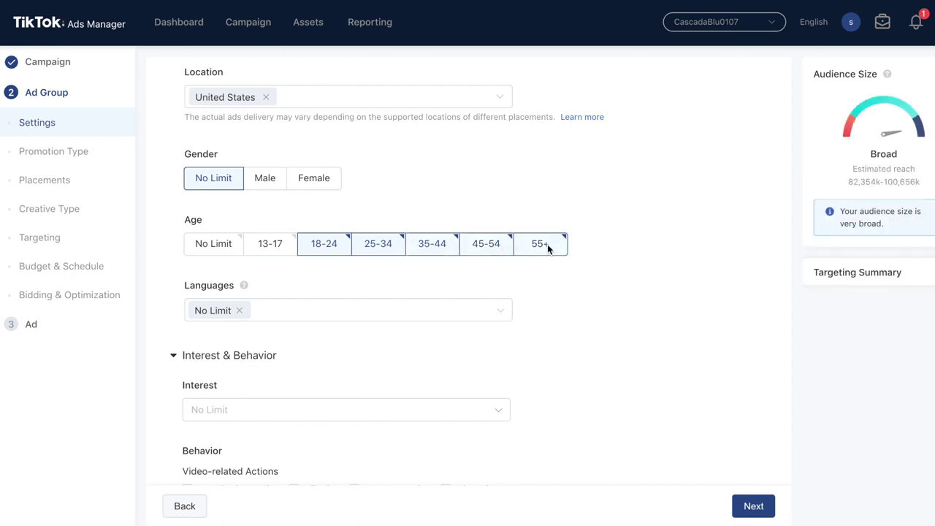
# Set the ad group's language targeting to English only
pyautogui.click(282, 314)
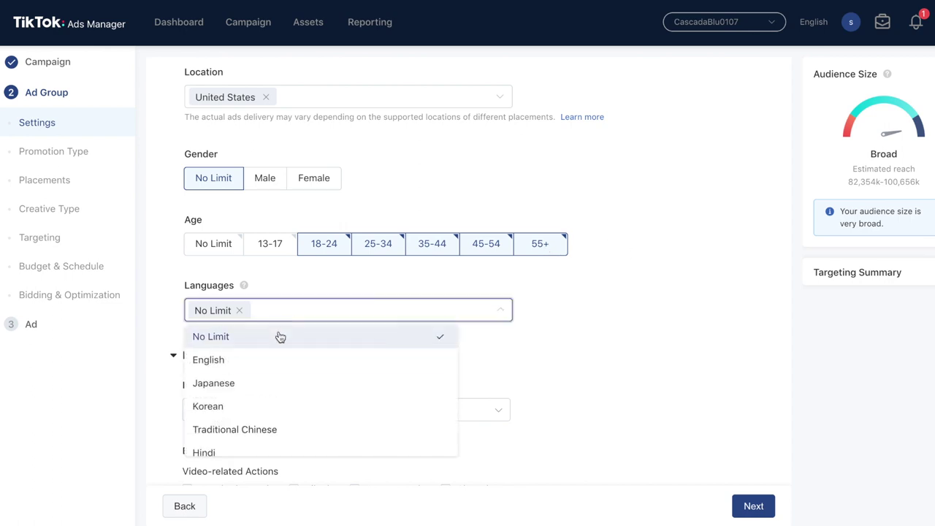
pyautogui.click(277, 360)
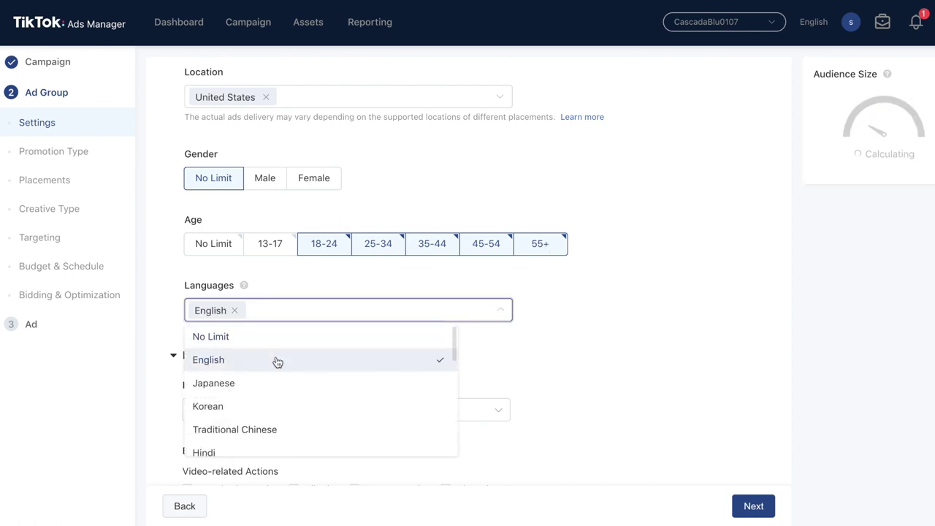
pyautogui.click(568, 328)
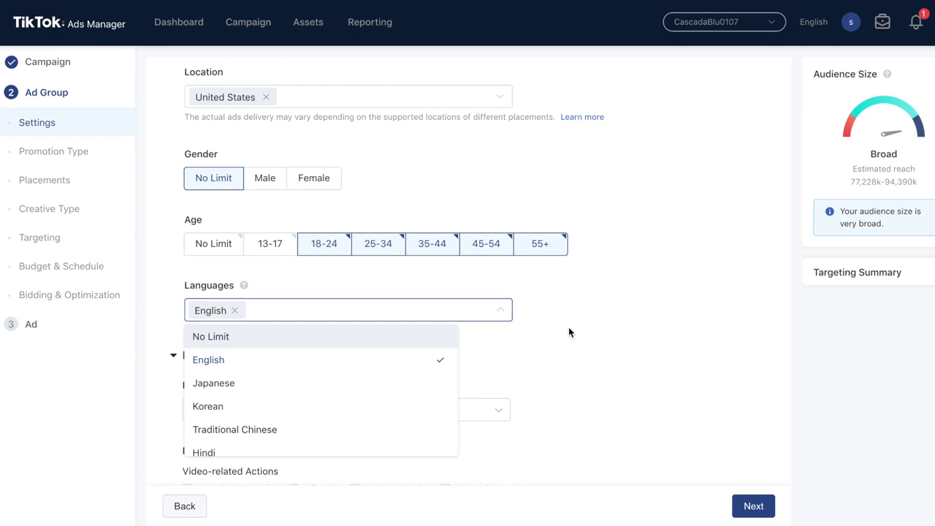
pyautogui.scroll(-1, 569, 330)
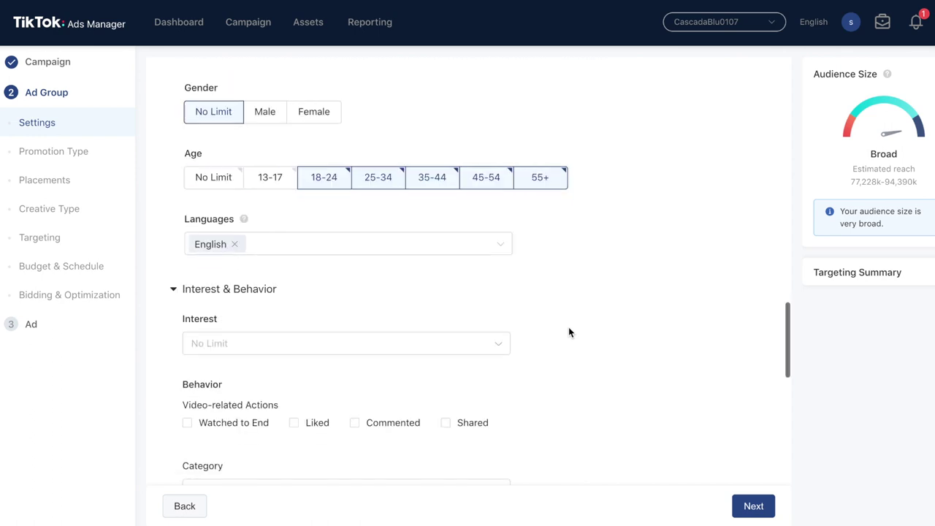
pyautogui.scroll(-1, 569, 330)
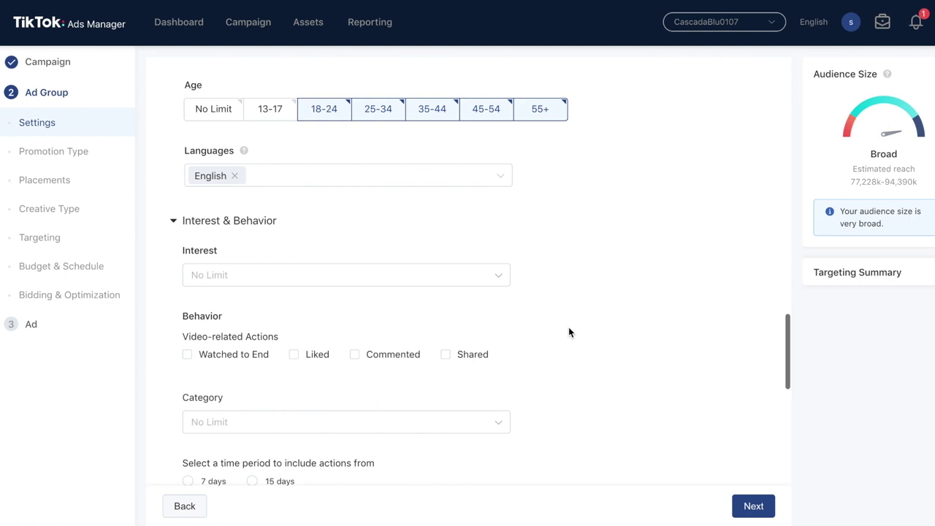
pyautogui.scroll(-1, 569, 329)
pyautogui.scroll(-1, 607, 272)
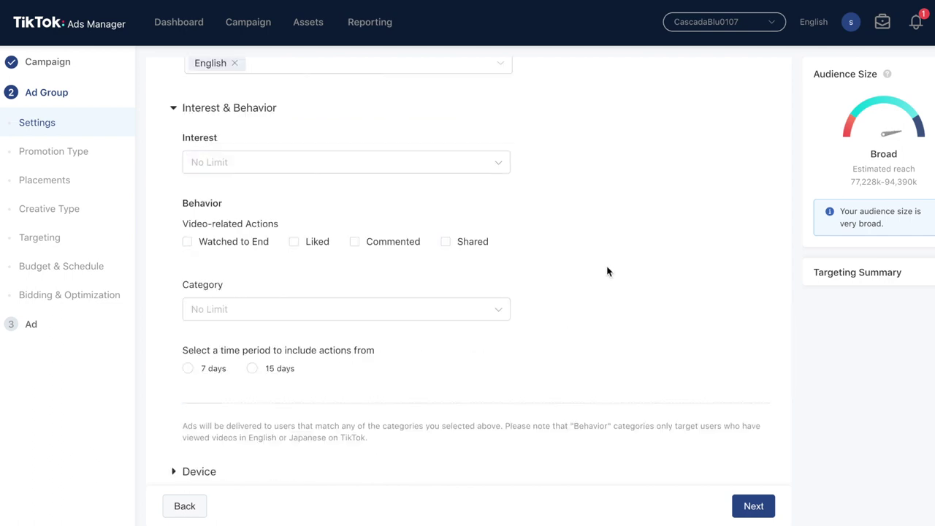
pyautogui.scroll(-2, 607, 272)
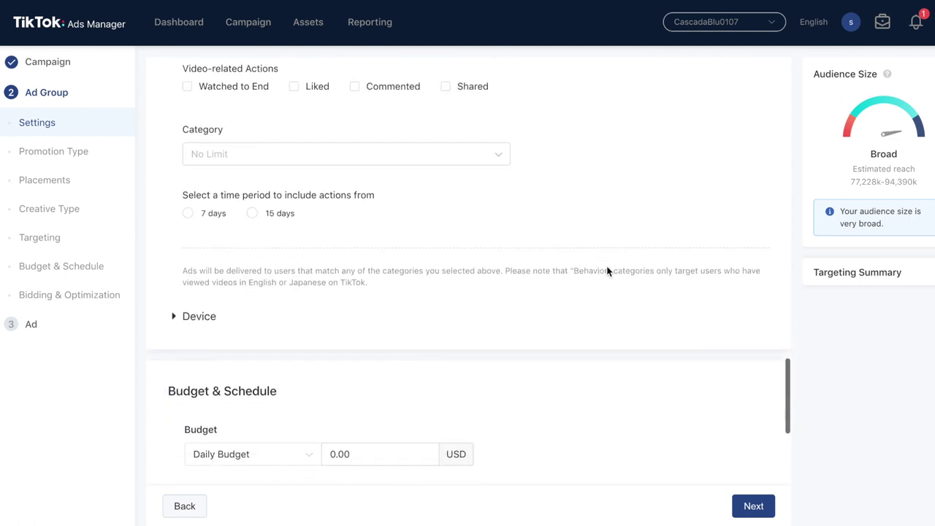
# Expand the Device targeting section, leaving it at No Limit
pyautogui.click(173, 303)
pyautogui.scroll(-1, 503, 349)
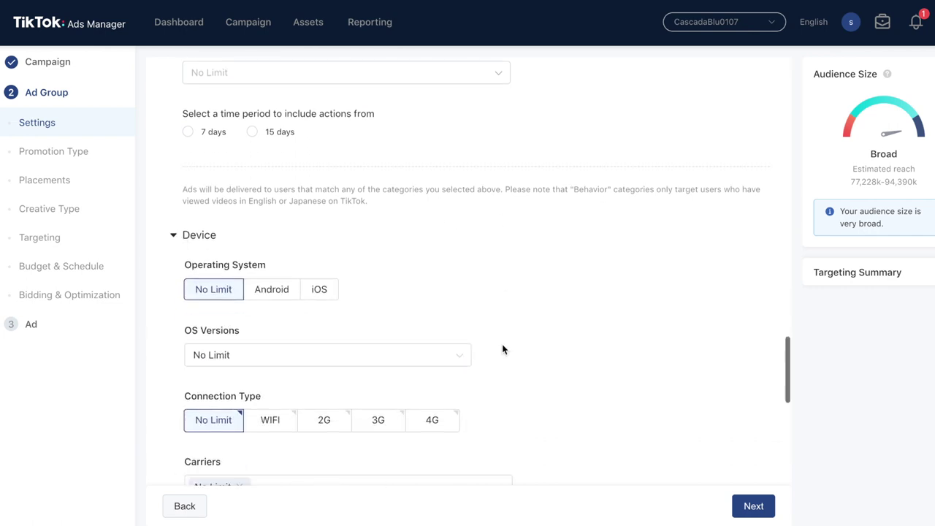
pyautogui.scroll(-1, 503, 350)
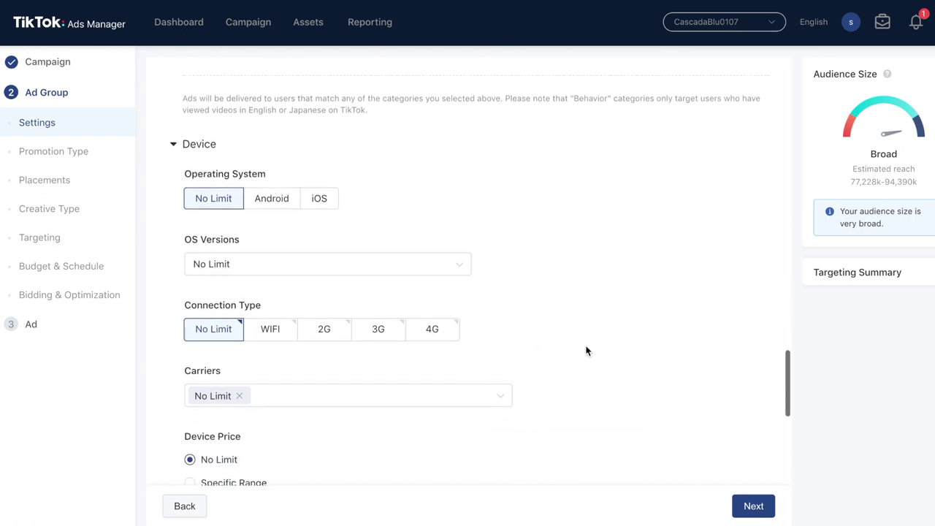
pyautogui.scroll(-1, 587, 350)
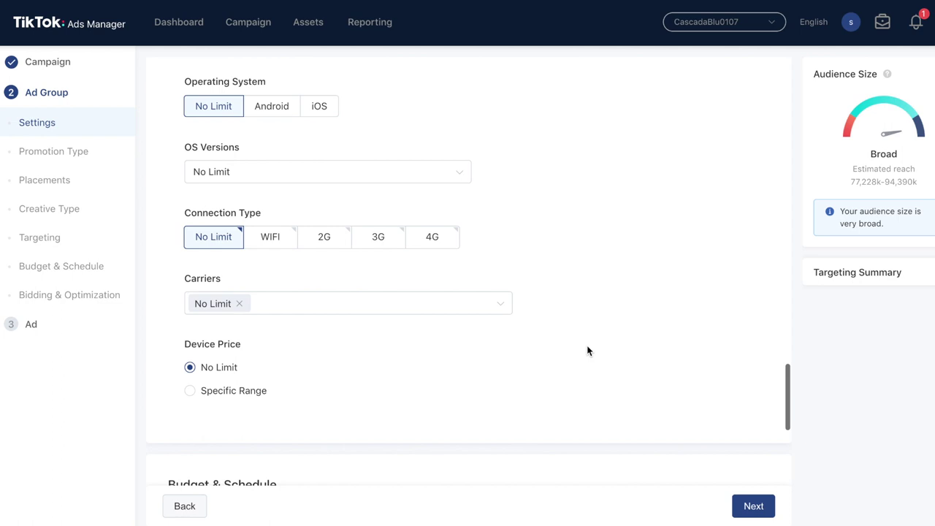
pyautogui.scroll(-3, 587, 350)
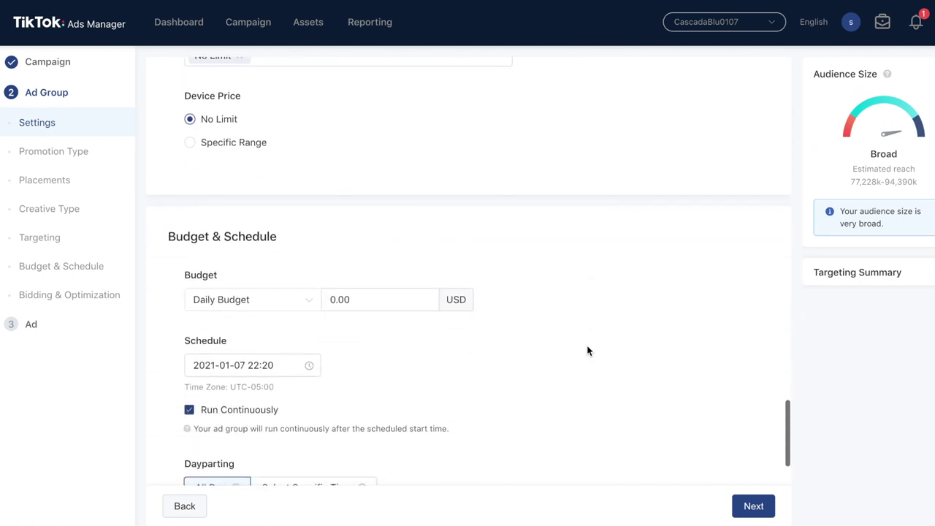
# Set the ad group's daily budget to 20.00 USD
pyautogui.scroll(-1, 589, 350)
pyautogui.press('Tab')
pyautogui.write('2')
pyautogui.click(639, 373)
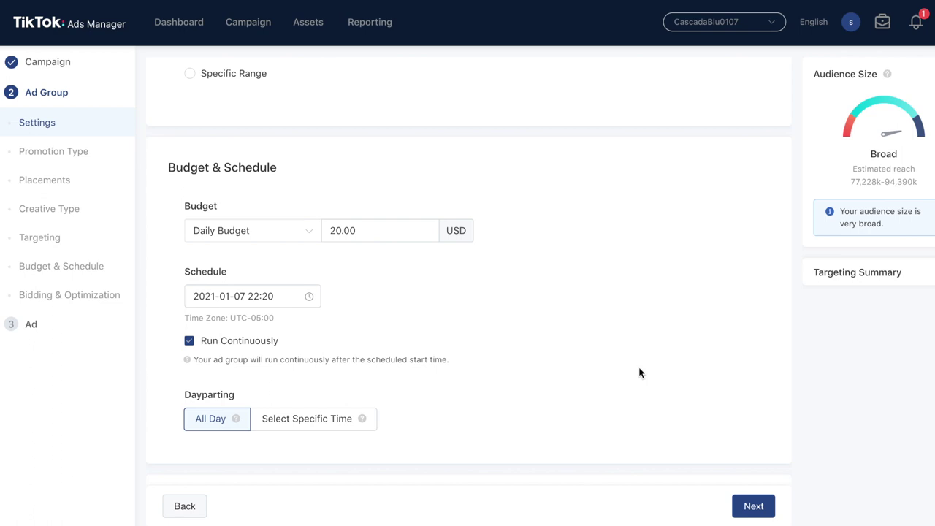
# Set the bid to 15.00 USD per conversion and reveal the extra delivery options
pyautogui.scroll(-3, 639, 372)
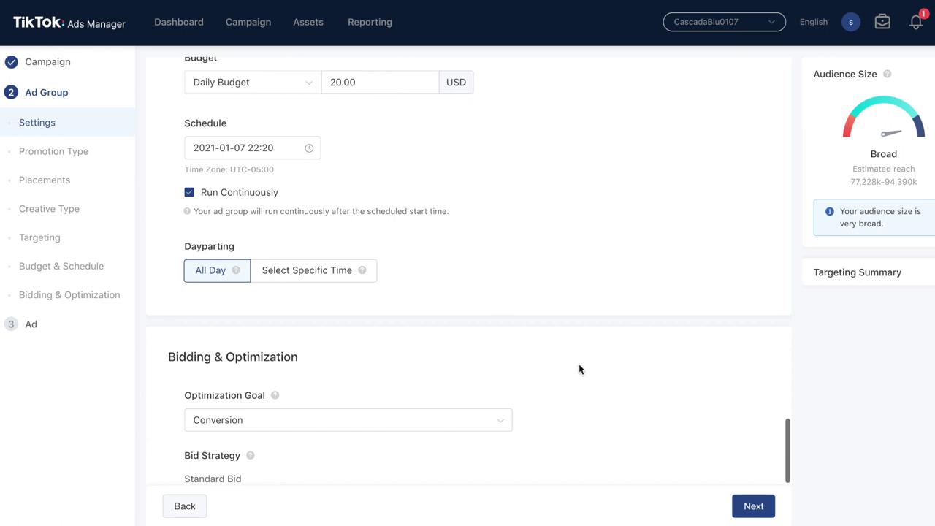
pyautogui.scroll(-5, 578, 369)
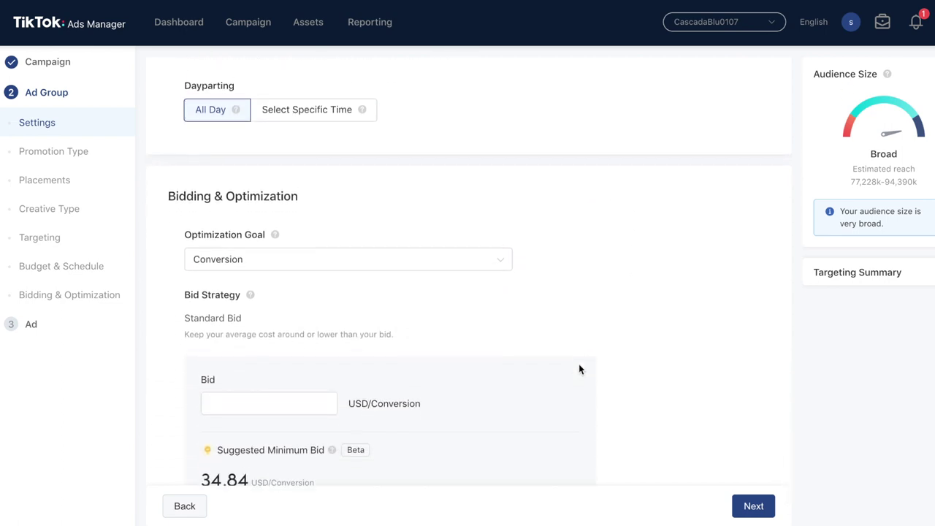
pyautogui.scroll(-1, 578, 369)
pyautogui.scroll(-3, 578, 368)
pyautogui.click(269, 266)
pyautogui.write('1.00')
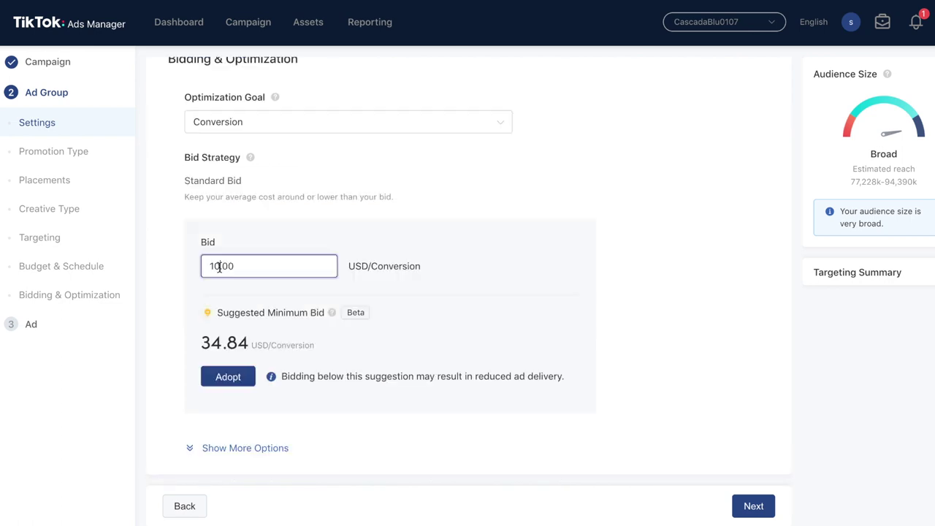
pyautogui.write('5')
pyautogui.click(624, 323)
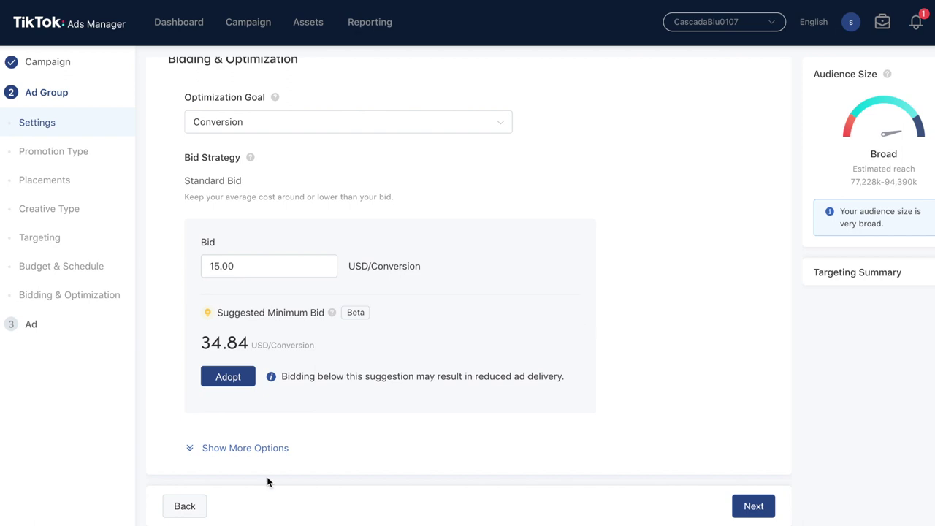
pyautogui.click(232, 448)
pyautogui.scroll(-4, 586, 373)
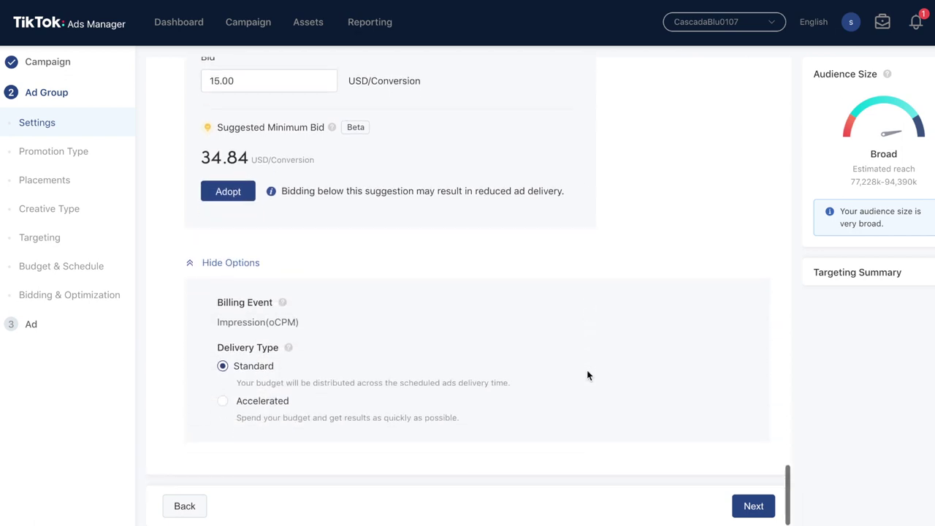
pyautogui.scroll(10, 587, 370)
pyautogui.scroll(15, 587, 369)
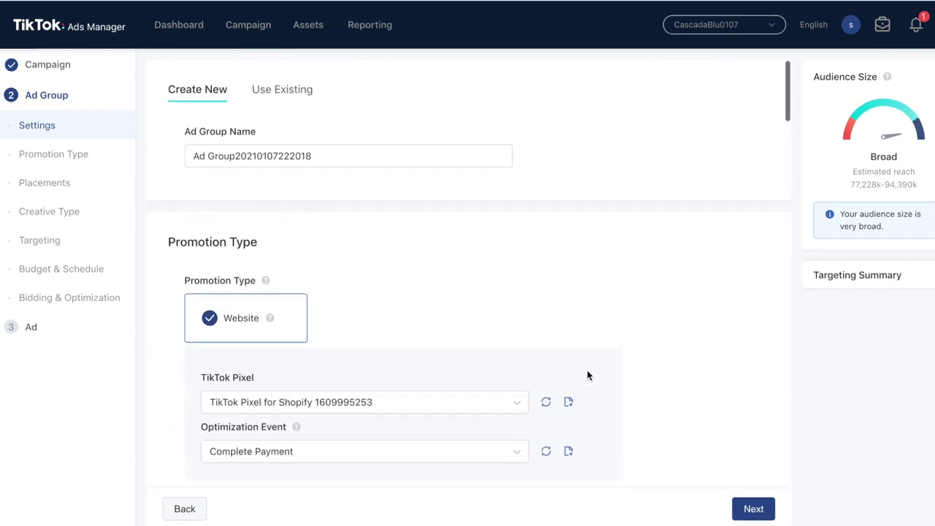
# Rename the ad group to 'Broad - No Interests' and proceed to the next step
pyautogui.click(327, 153)
pyautogui.hotkey('ctrl', 'a')
pyautogui.write('Broad')
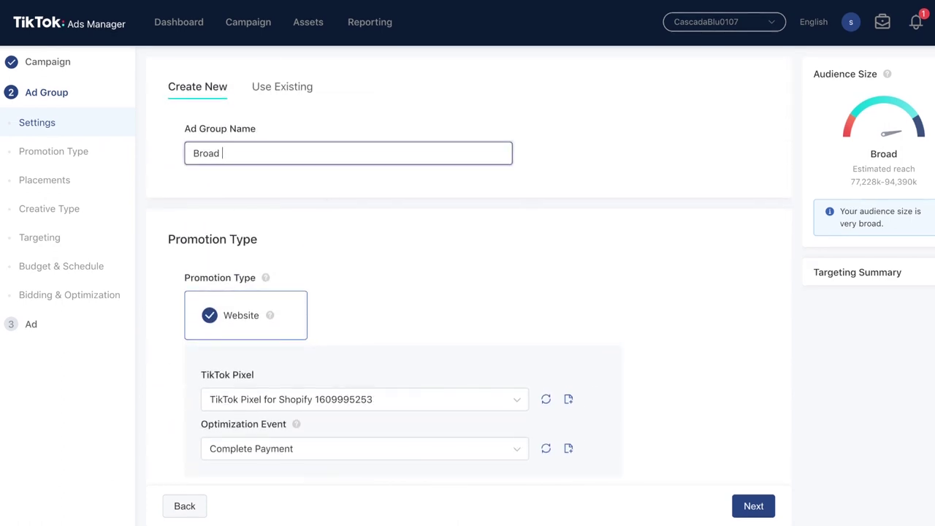
pyautogui.write(' - No Interests')
pyautogui.click(421, 257)
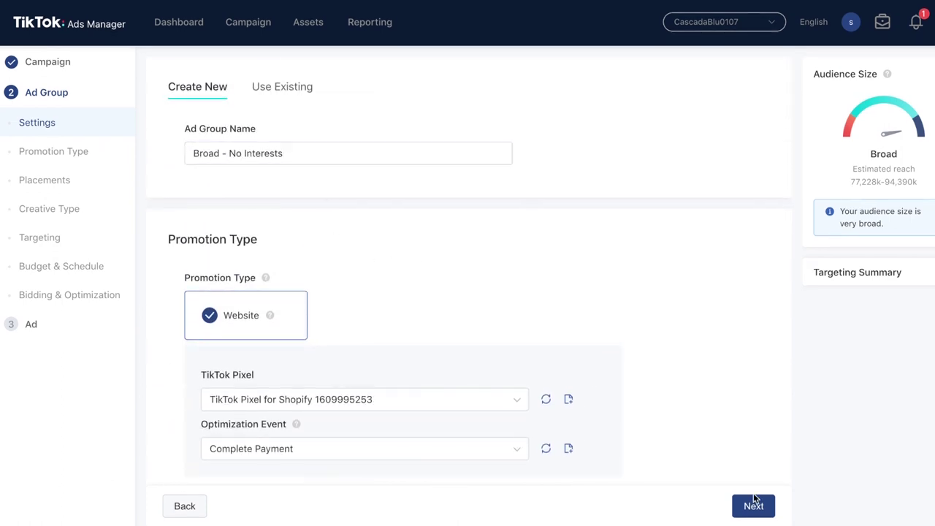
pyautogui.click(748, 516)
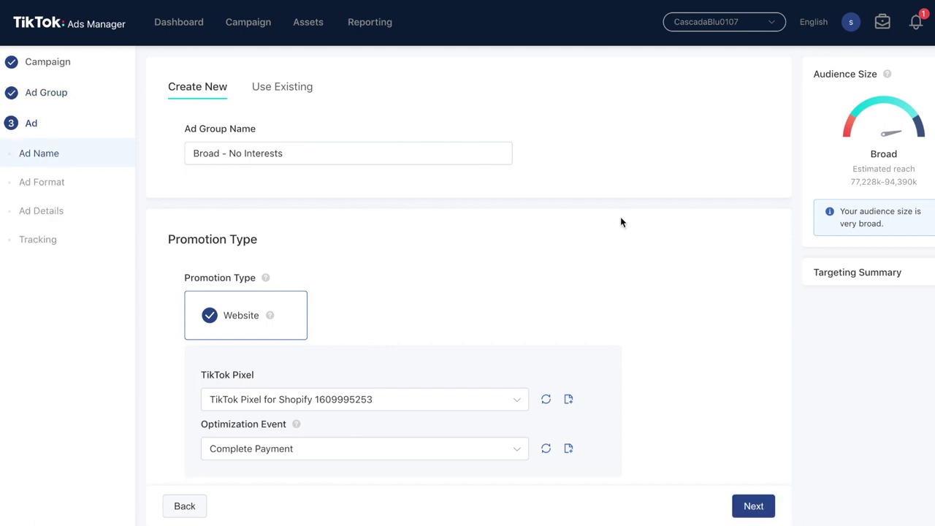
# On the Ad step, replace the default ad name with Creative1
pyautogui.click(302, 149)
pyautogui.hotkey('ctrl', 'a')
pyautogui.write('Creative1')
# Upload the video VEA cascadablu 1.mp4 as the ad's media
pyautogui.scroll(-3, 468, 226)
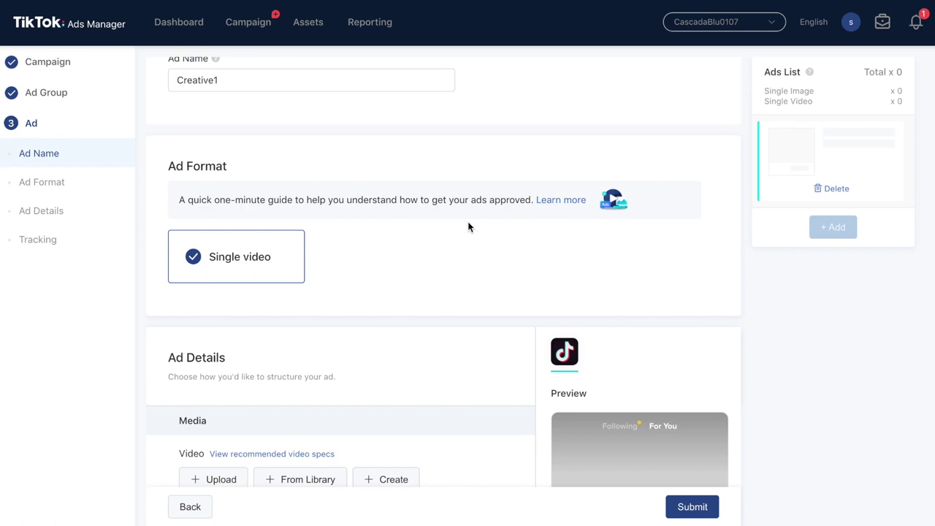
pyautogui.scroll(-2, 468, 226)
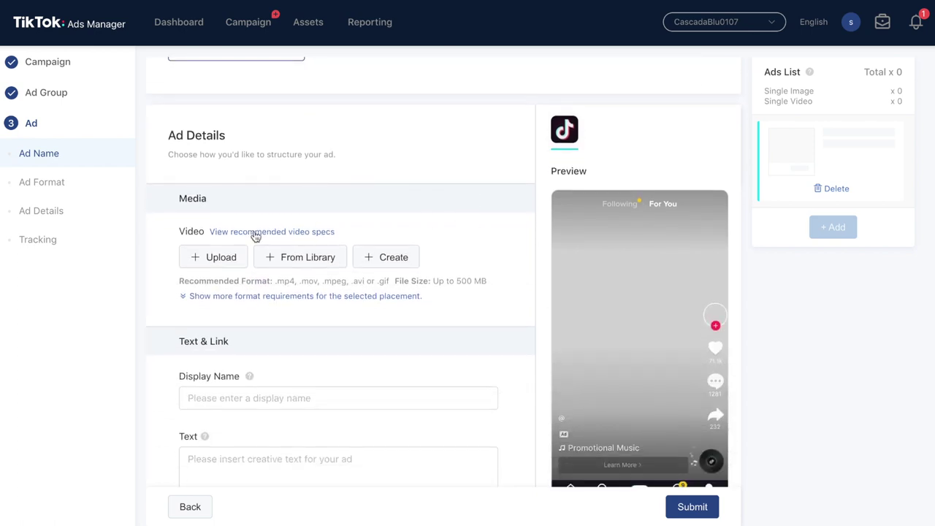
pyautogui.click(208, 262)
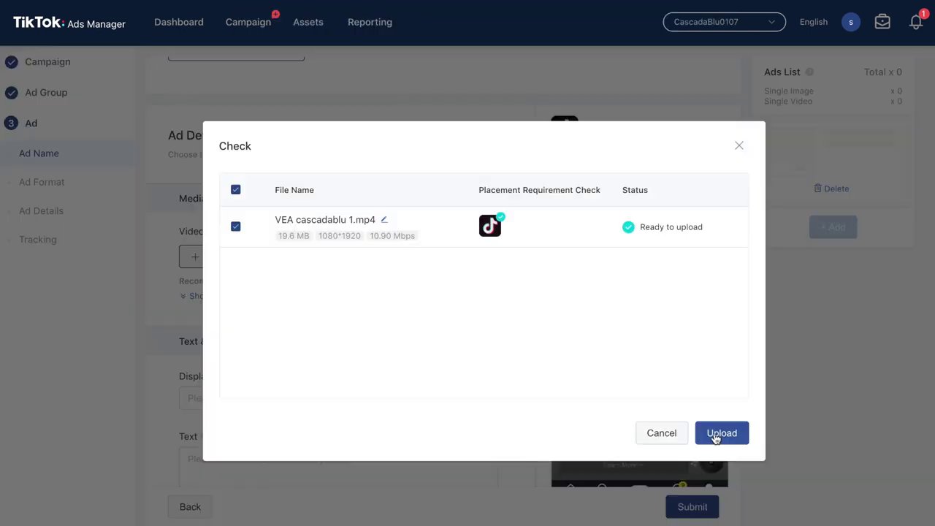
pyautogui.click(718, 434)
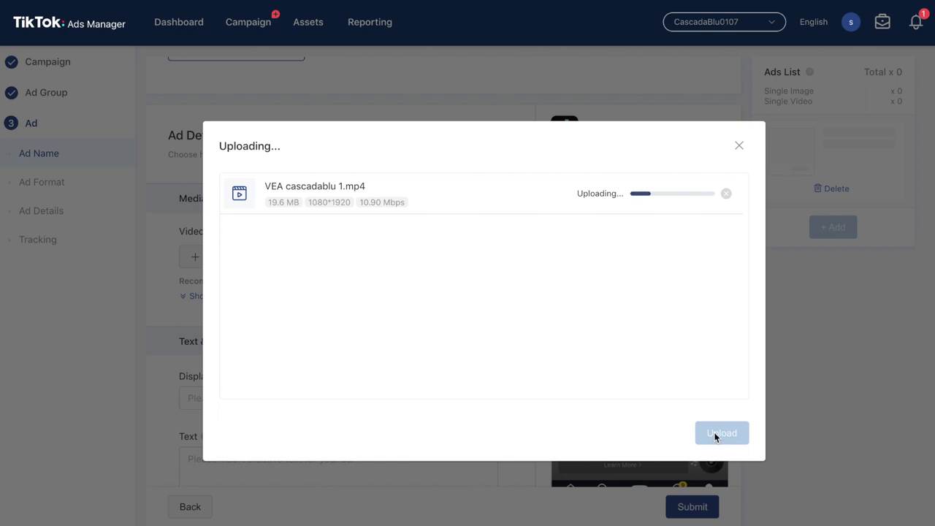
pyautogui.scroll(-2, 776, 412)
pyautogui.scroll(-1, 778, 414)
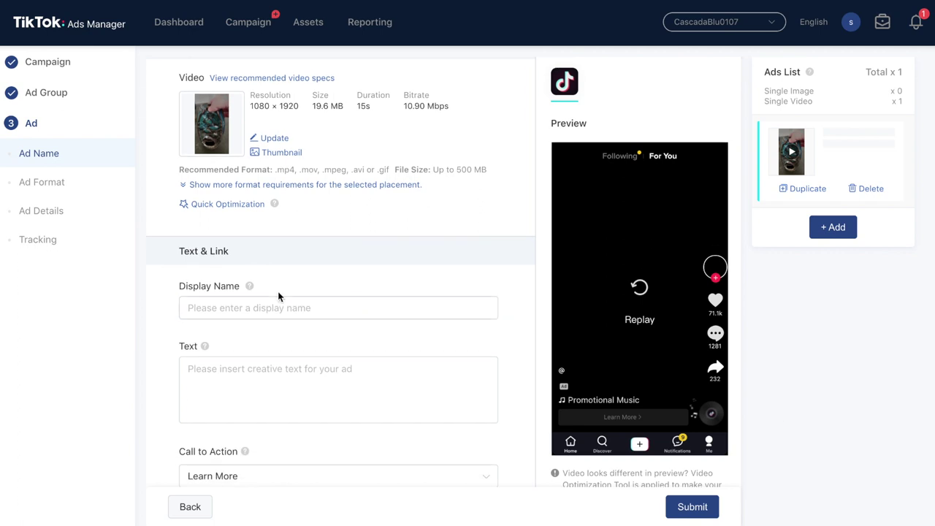
# Enter display name CascadaBlu and ad text 'Purify your aura with cascades of incense'
pyautogui.click(280, 306)
pyautogui.write('CascadaBlu')
pyautogui.click(268, 358)
pyautogui.click(143, 370)
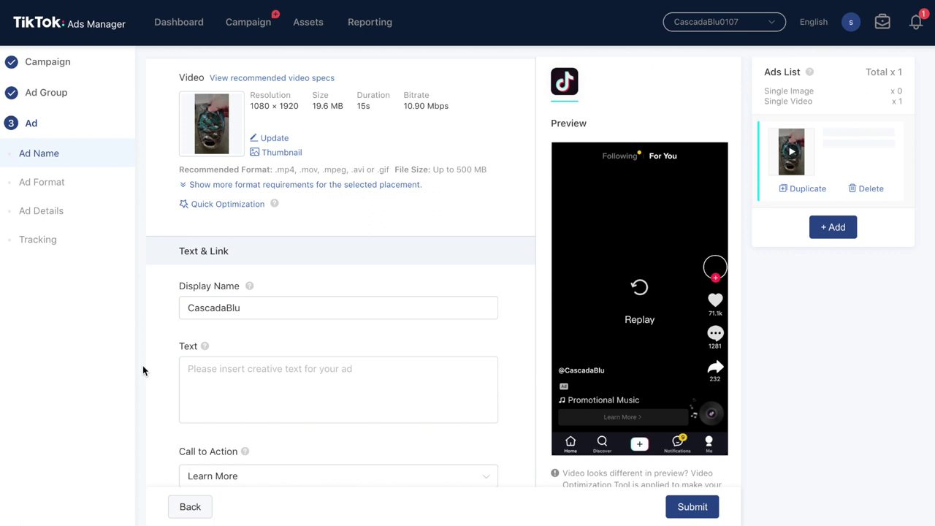
pyautogui.click(364, 380)
pyautogui.write('Purify your aura with cascades of incense')
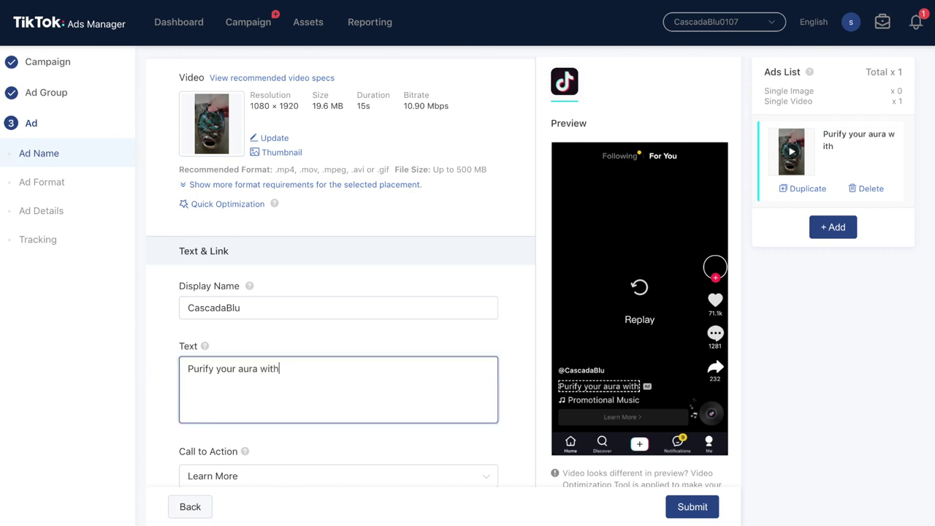
pyautogui.click(365, 343)
# Choose Shop Now as the call to action and begin filling the destination URL
pyautogui.scroll(-3, 364, 348)
pyautogui.click(350, 371)
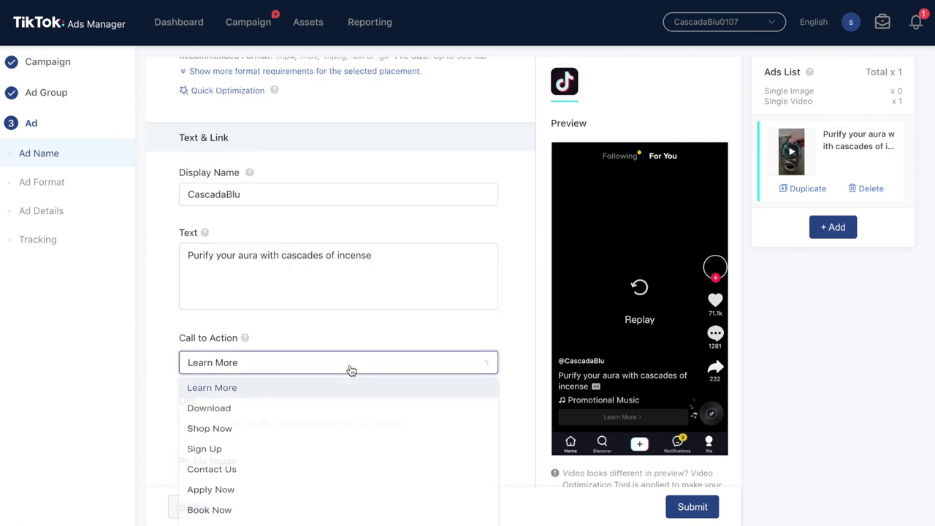
pyautogui.click(299, 432)
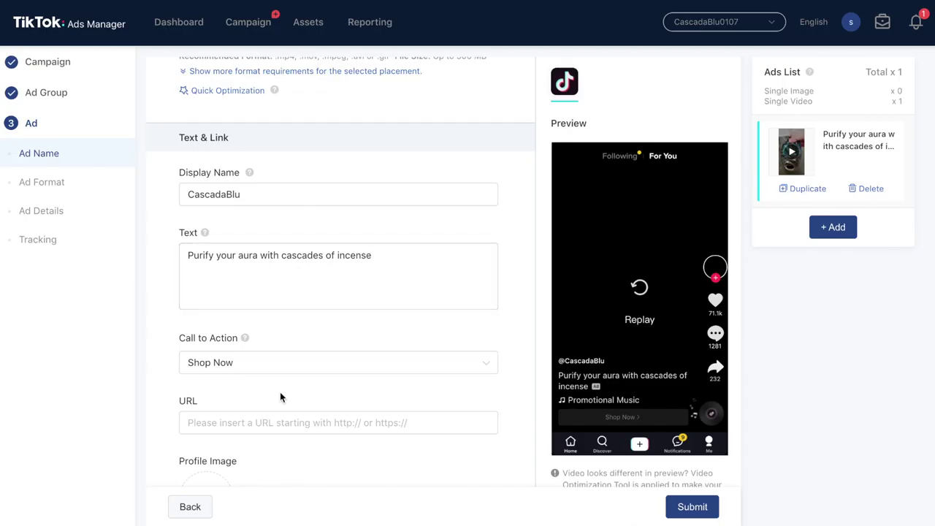
pyautogui.click(246, 425)
# Paste the incense burner product URL and set the cascadablu logo as profile image
pyautogui.hotkey('ctrl', 'v')
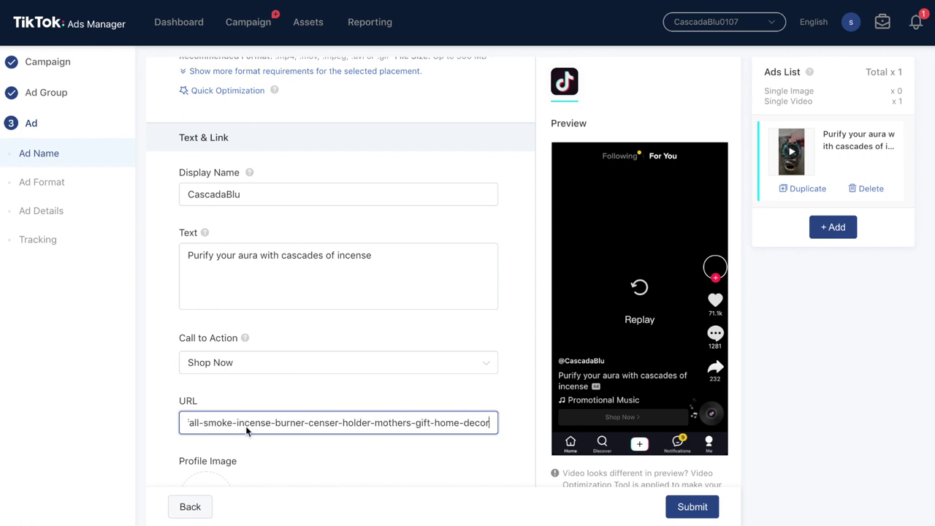
pyautogui.click(340, 452)
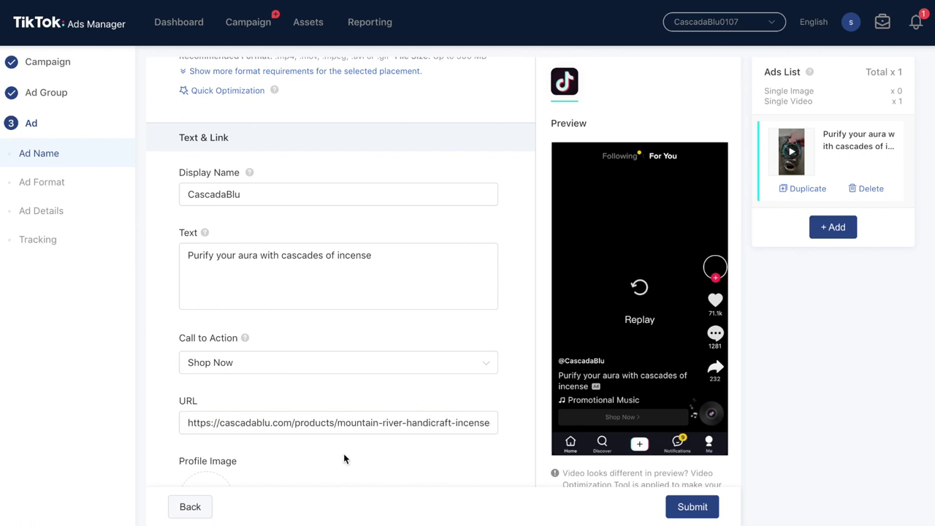
pyautogui.scroll(-1, 345, 458)
pyautogui.click(646, 394)
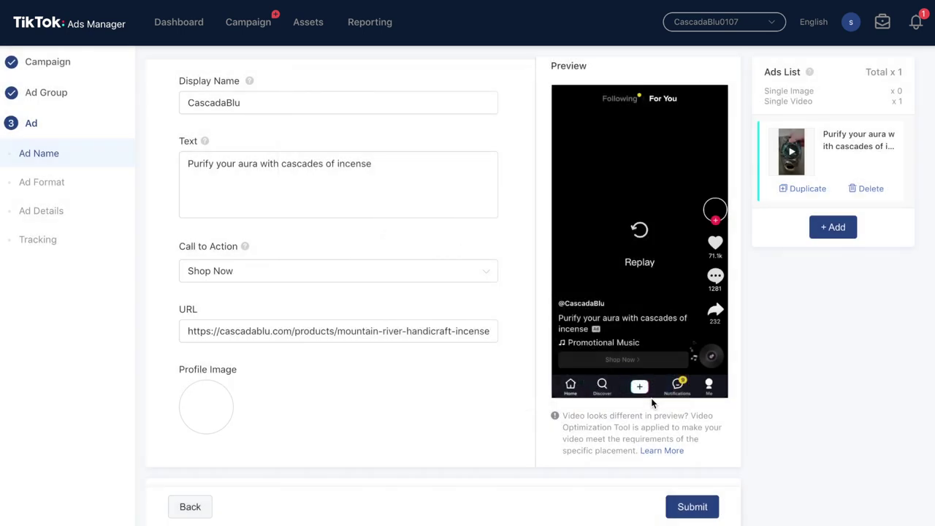
# Scroll past Tracking and submit the campaign with ad Creative1
pyautogui.scroll(-2, 343, 393)
pyautogui.scroll(-3, 342, 394)
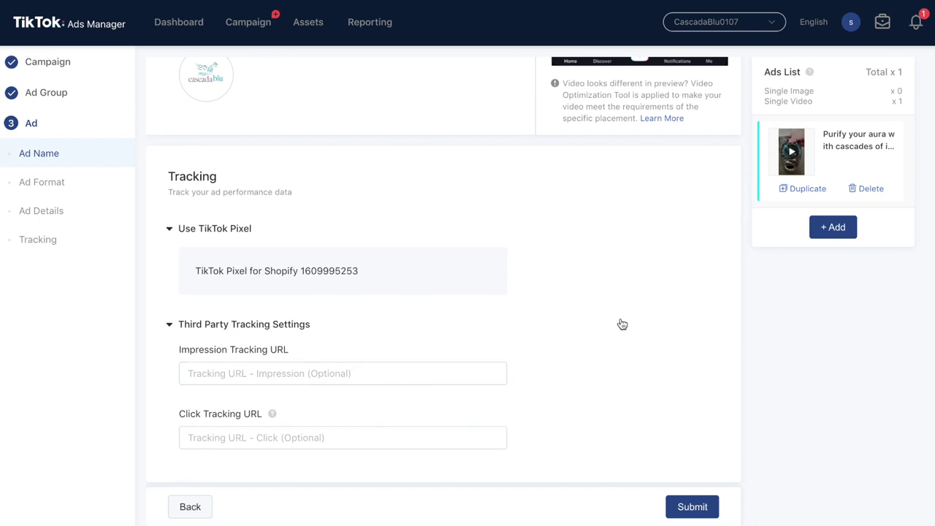
pyautogui.scroll(-1, 622, 324)
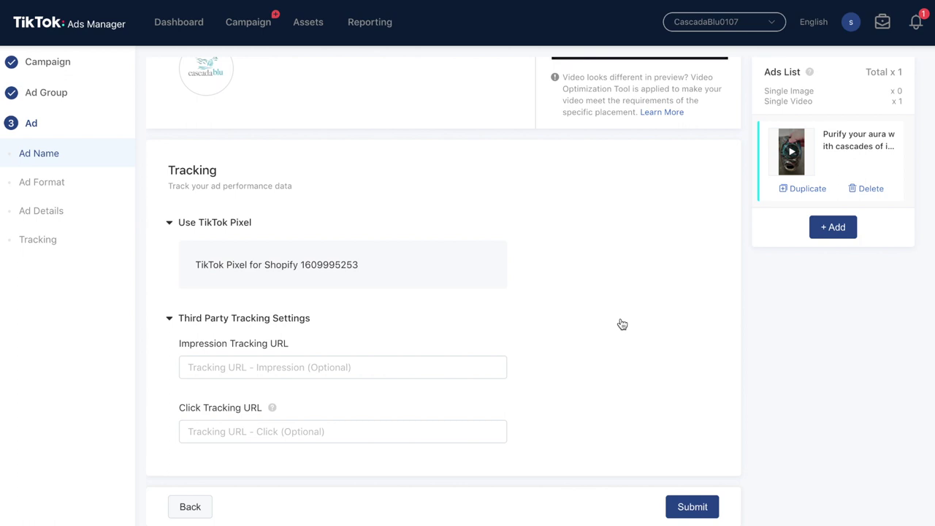
pyautogui.click(674, 512)
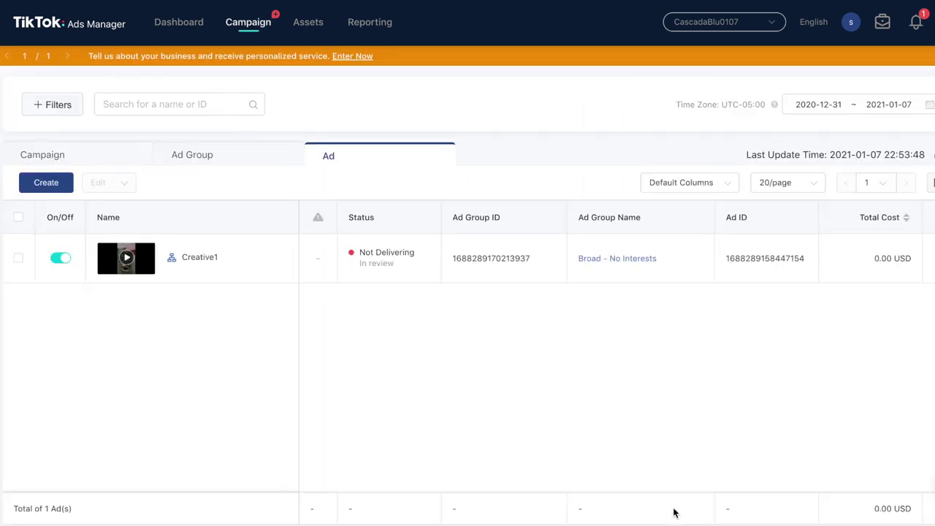
# Duplicate Creative1 into four copies within the same campaign and ad group
pyautogui.moveTo(265, 268)
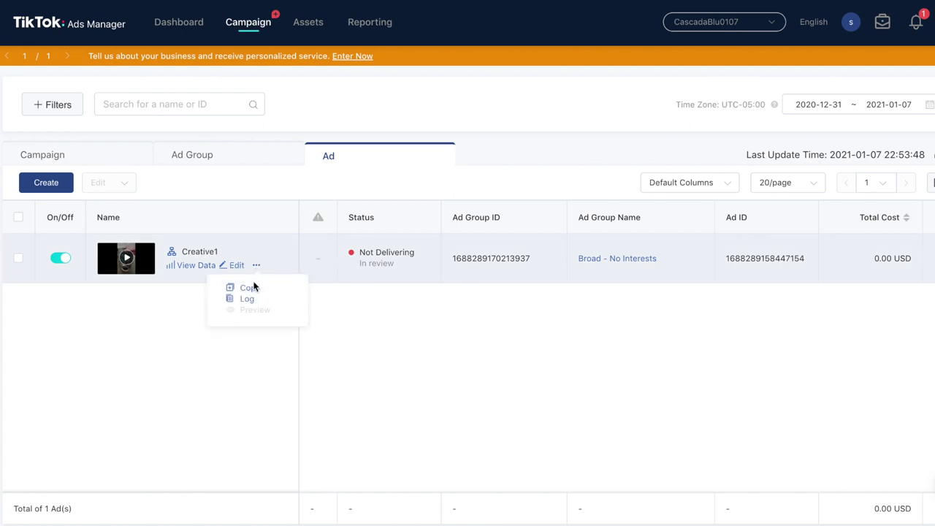
pyautogui.click(248, 287)
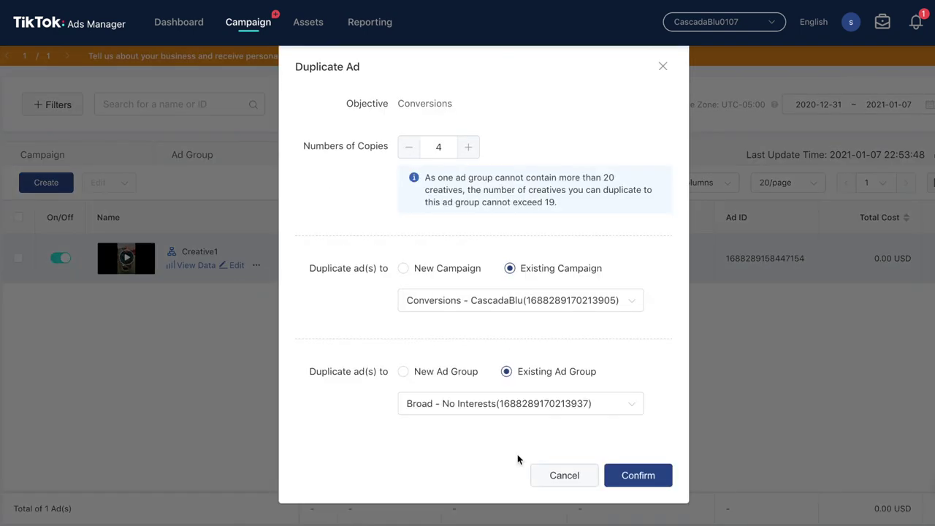
pyautogui.click(626, 479)
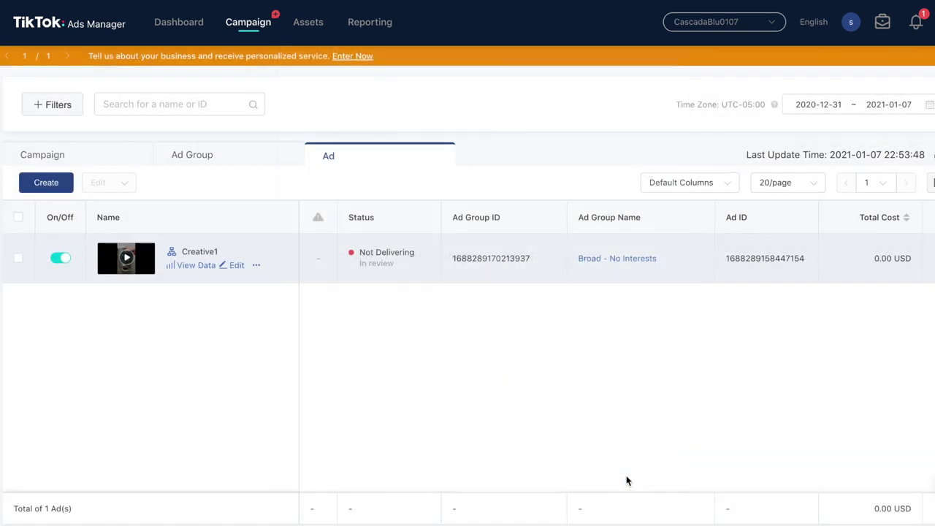
# Replace the first copy's video with 'VEA cascadablu animated ad .mp4'
pyautogui.scroll(-5, 478, 227)
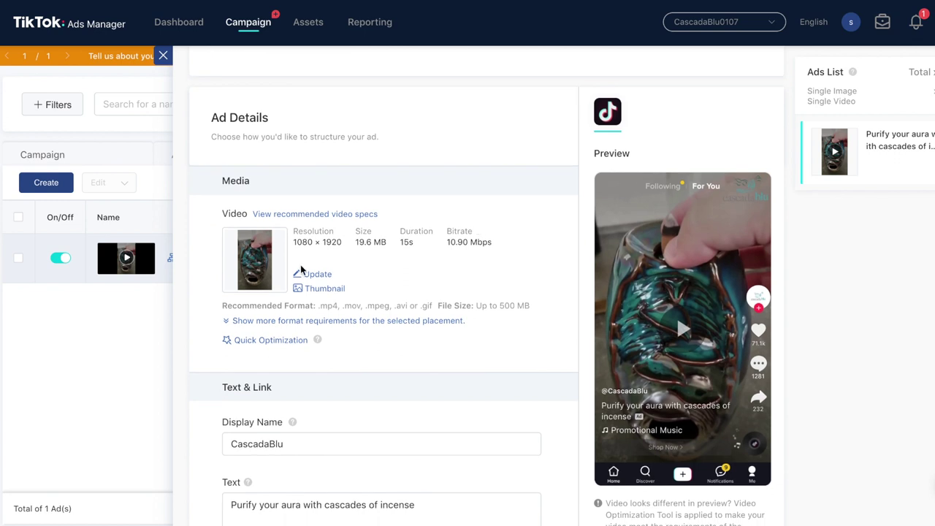
pyautogui.click(303, 276)
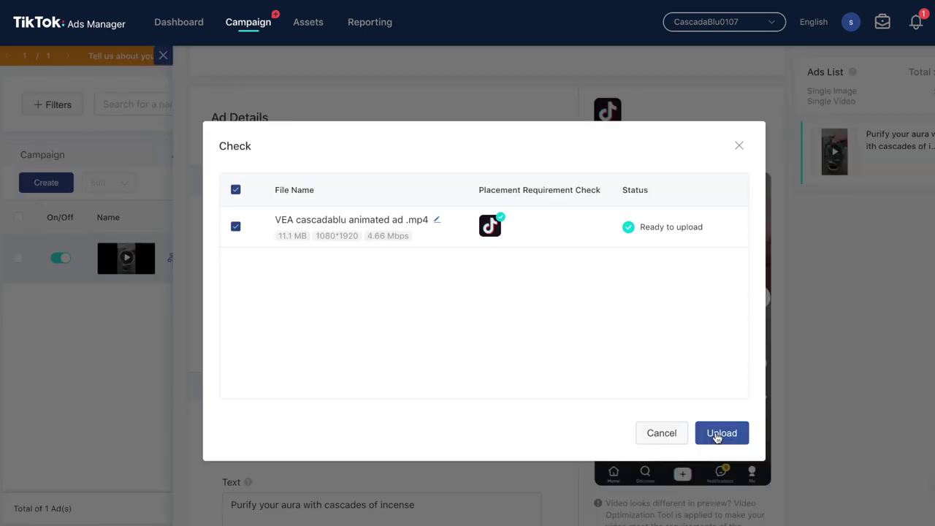
pyautogui.click(716, 433)
pyautogui.press('XF86AudioLowerVolume')
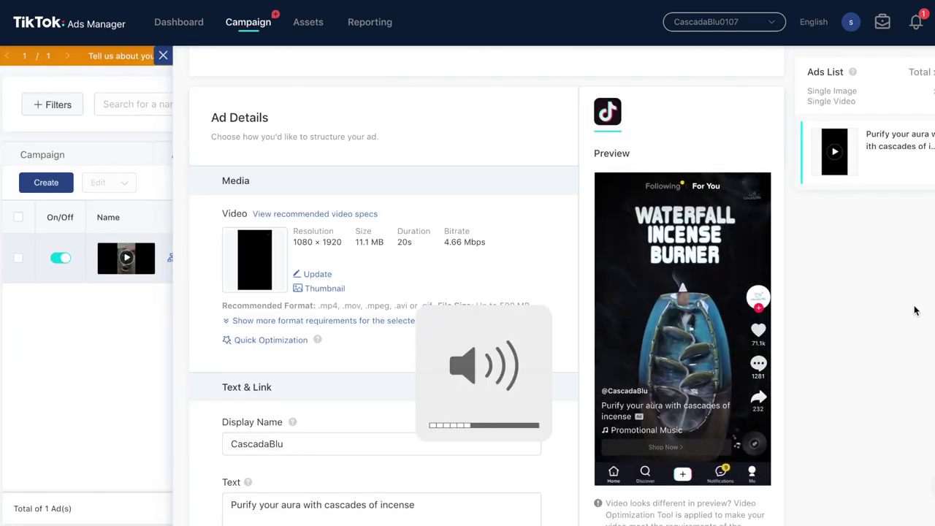